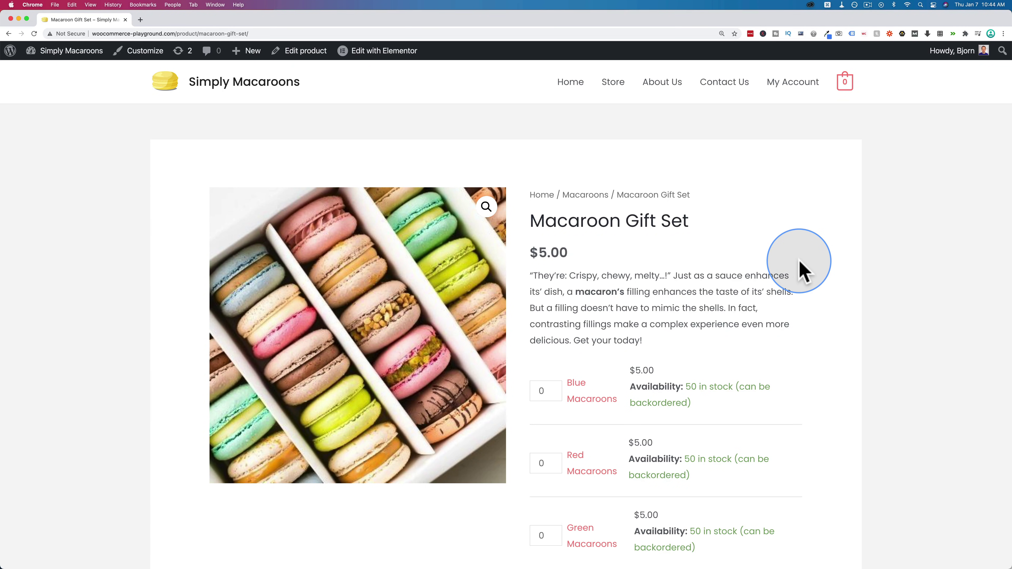
- Choose 4 blue, 5 red and 6 green macaroons, add them to the cart, and view the cart
{"action": "scroll", "coordinate": [801, 262], "scroll_direction": "down", "scroll_amount": 3}
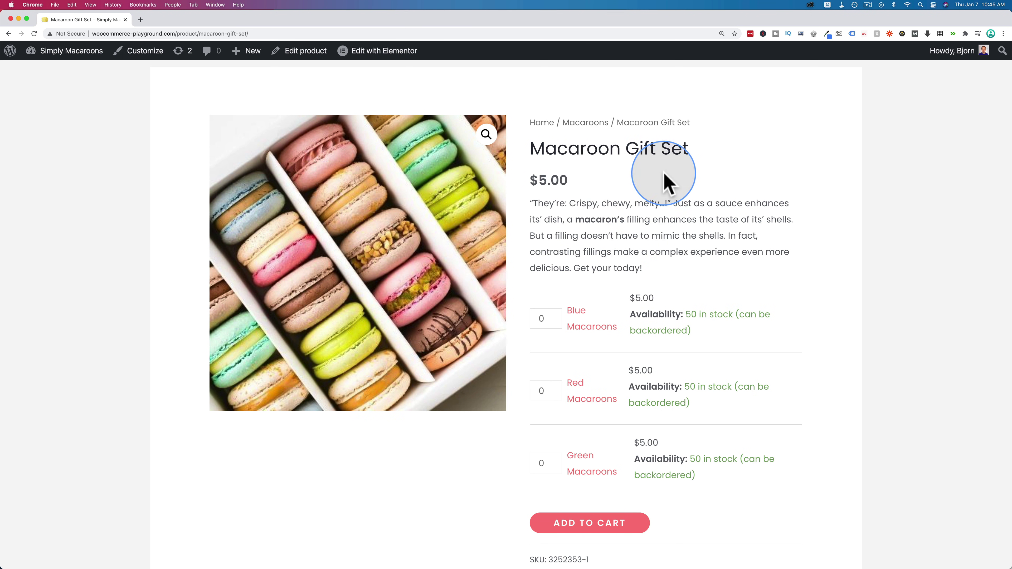
{"action": "scroll", "coordinate": [670, 197], "scroll_direction": "down", "scroll_amount": 3}
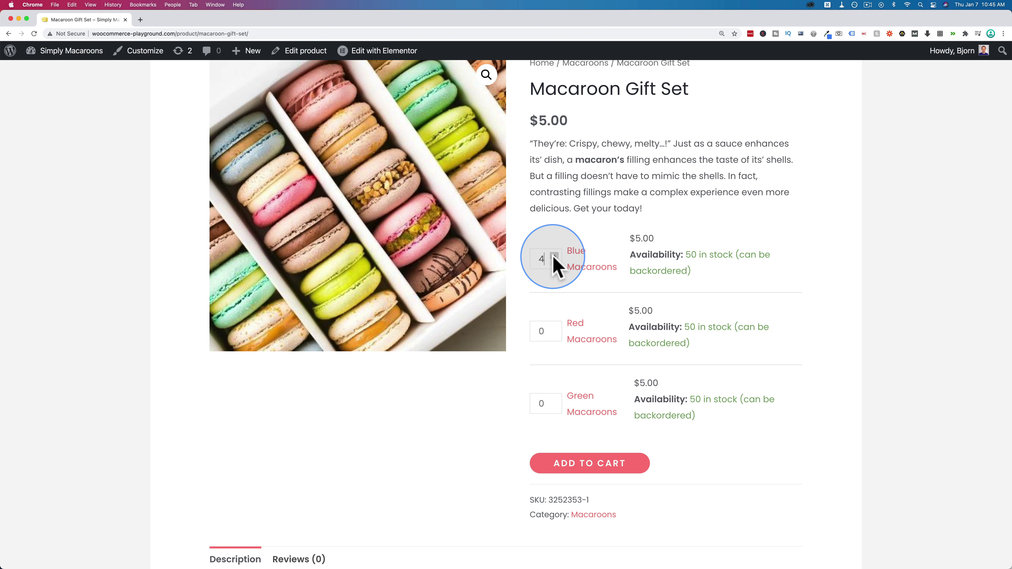
{"action": "left_click", "coordinate": [555, 399]}
{"action": "left_click", "coordinate": [554, 399]}
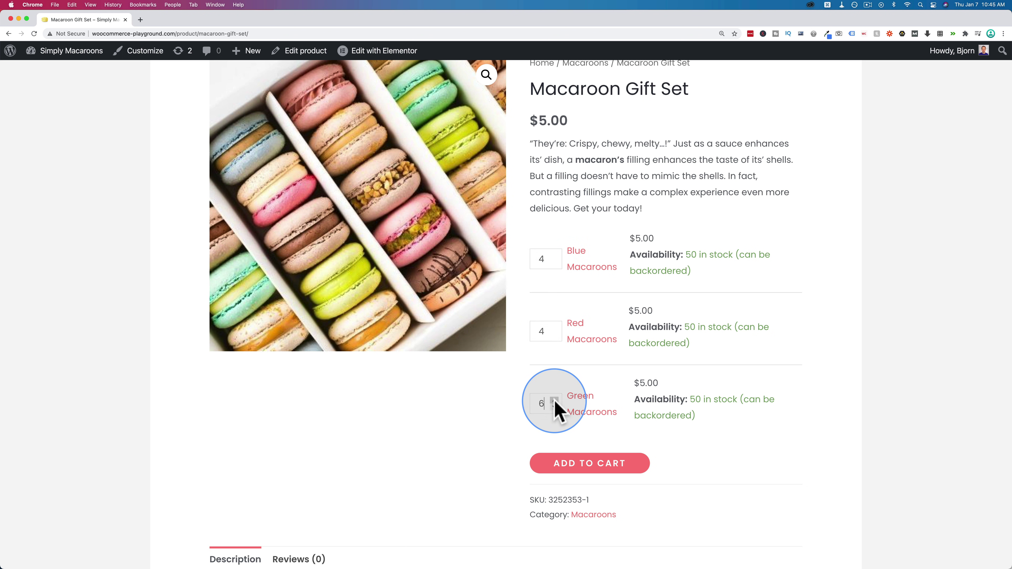
{"action": "left_click", "coordinate": [554, 327]}
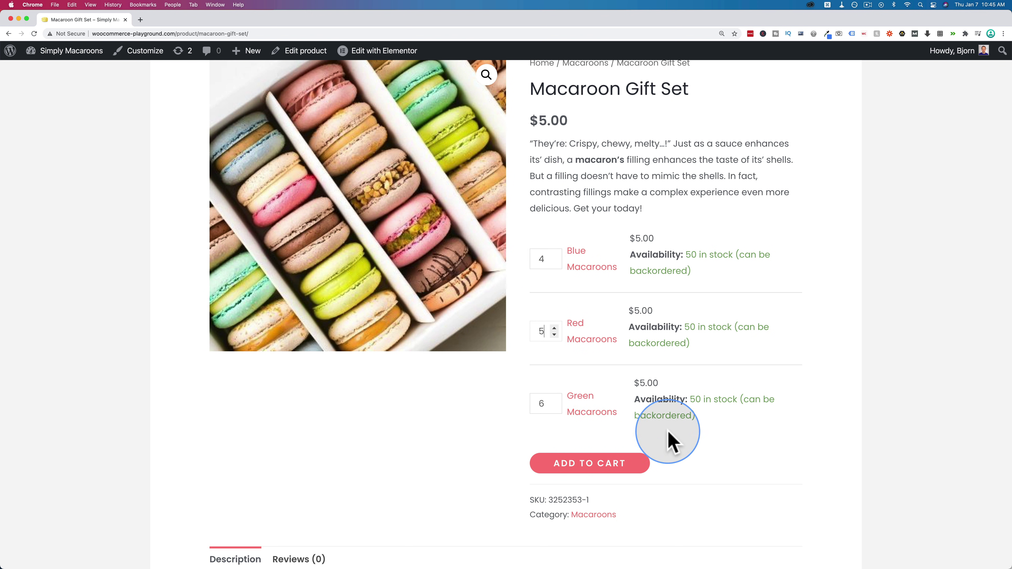
{"action": "left_click", "coordinate": [603, 465]}
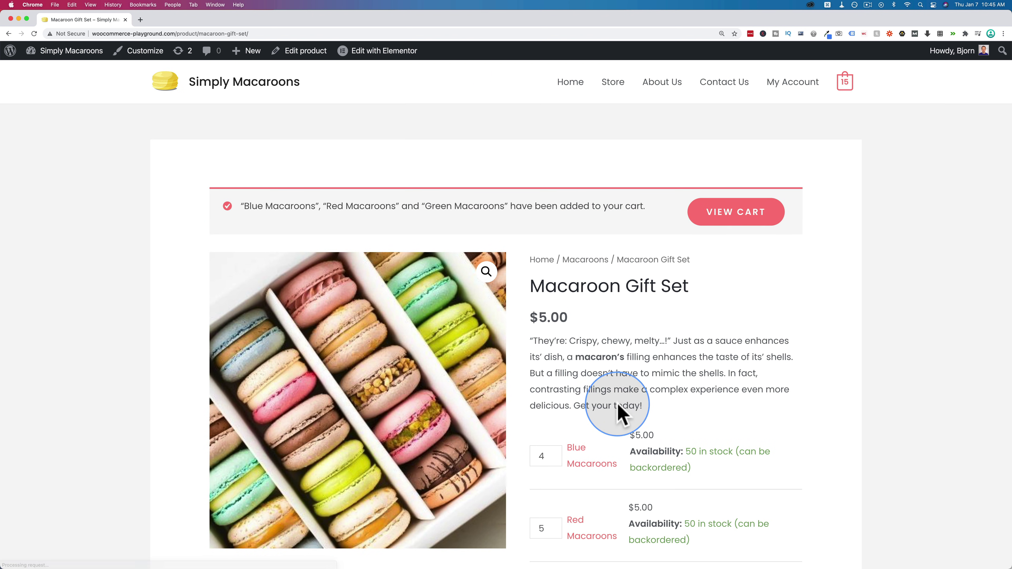
{"action": "left_click", "coordinate": [738, 213]}
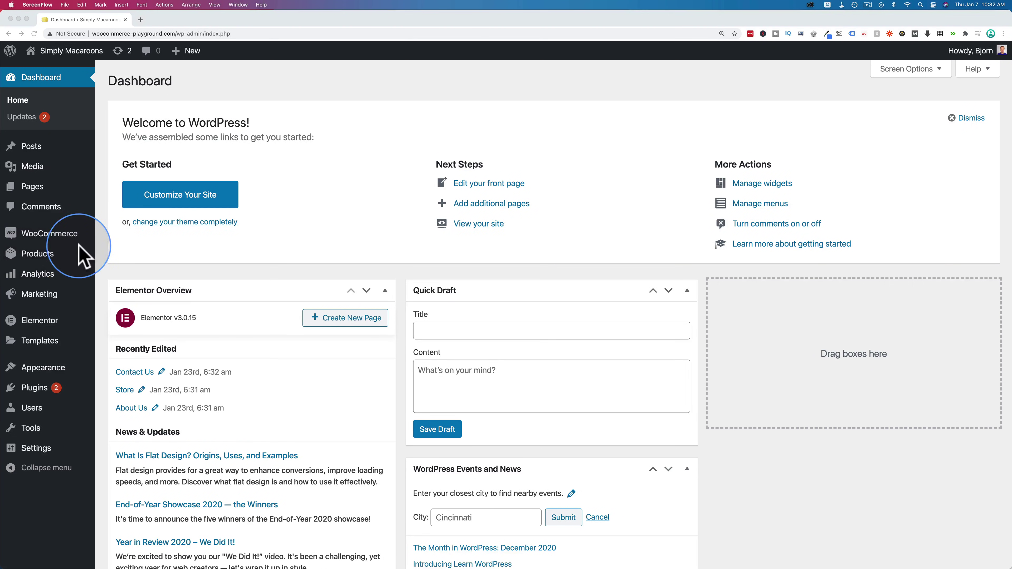
- Start a new product named Red Macaroons and paste in its long and short descriptions
{"action": "left_click", "coordinate": [65, 258]}
{"action": "mouse_move", "coordinate": [64, 264]}
{"action": "left_click", "coordinate": [121, 275]}
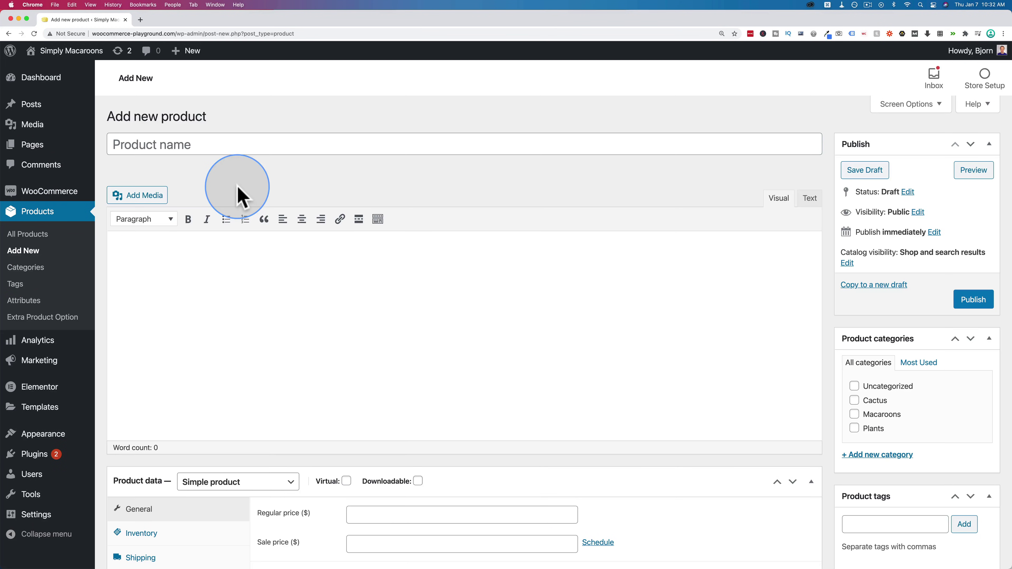
{"action": "left_click", "coordinate": [190, 147]}
{"action": "type", "text": "Red Macaroons"}
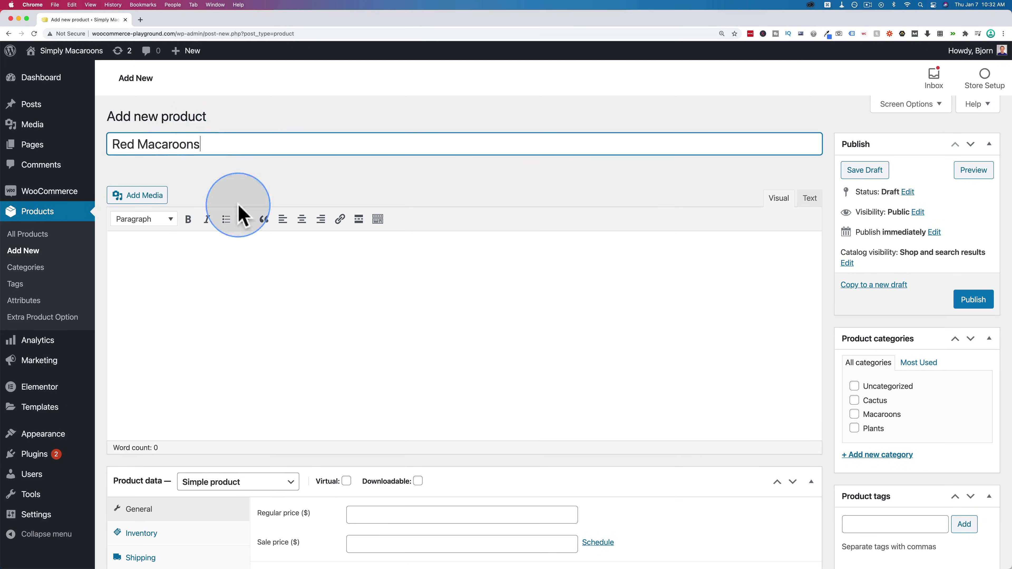
{"action": "left_click", "coordinate": [264, 250]}
{"action": "type", "text": "\"They're: Crispy, chewy, melty…!\" Just as a sauce enhances its' dish, a macaron's filling enhances the taste of its' shells. But a filling doesn't have to mimic the shells. In fact, contrasting fillings make a complex experience even more delicious. Get your today!"}
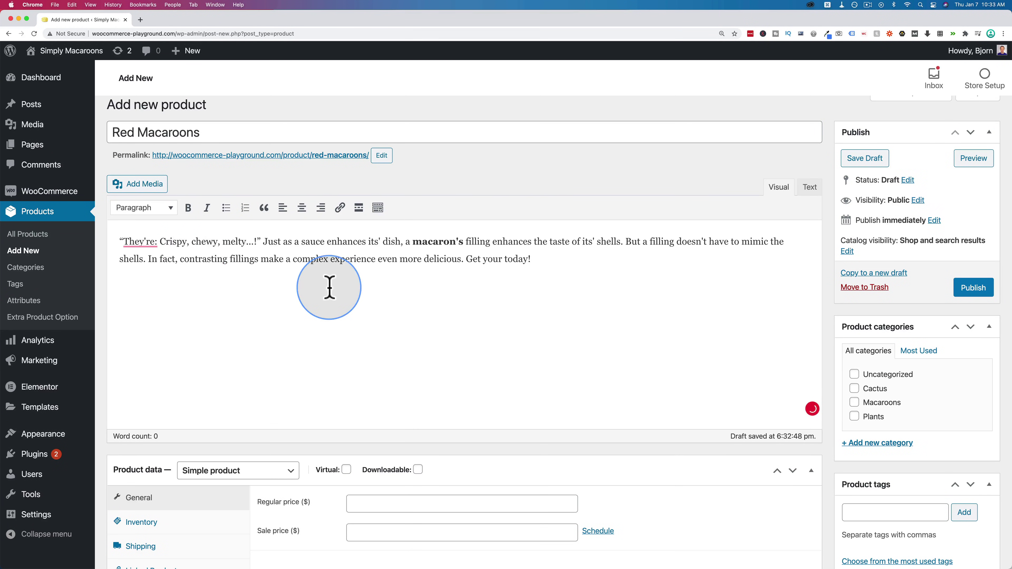
{"action": "scroll", "coordinate": [486, 316], "scroll_direction": "down", "scroll_amount": 9}
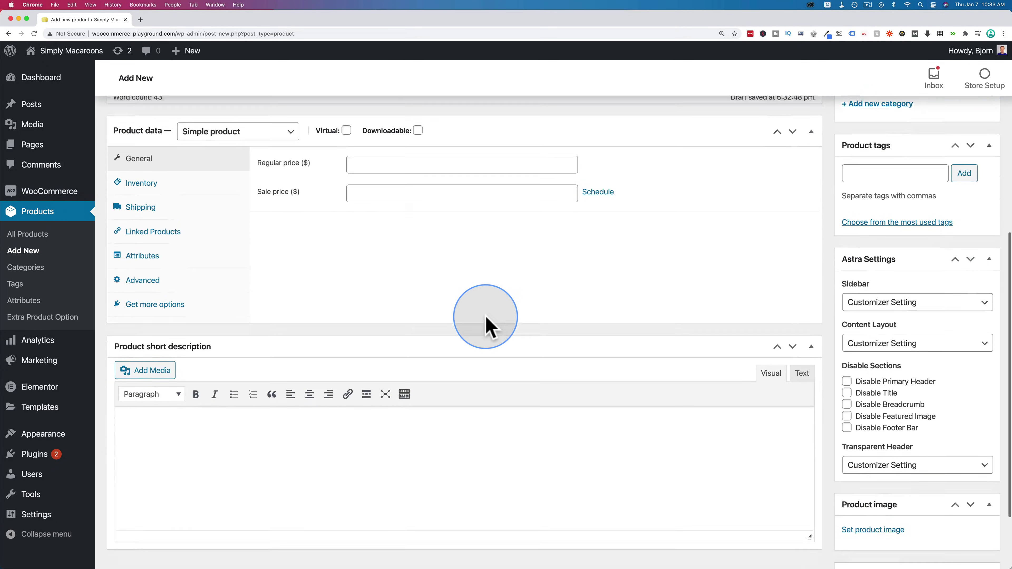
{"action": "left_click", "coordinate": [423, 437]}
{"action": "type", "text": "\"They're: Crispy, chewy, melty...!\" Just as a sauce enhances its' dish, a macaron's filling enhances the taste of its' shells. But a filling doesn't have to mimic the shells. In fact, contrasting fillings make a complex experience even more delicious. Get your today!"}
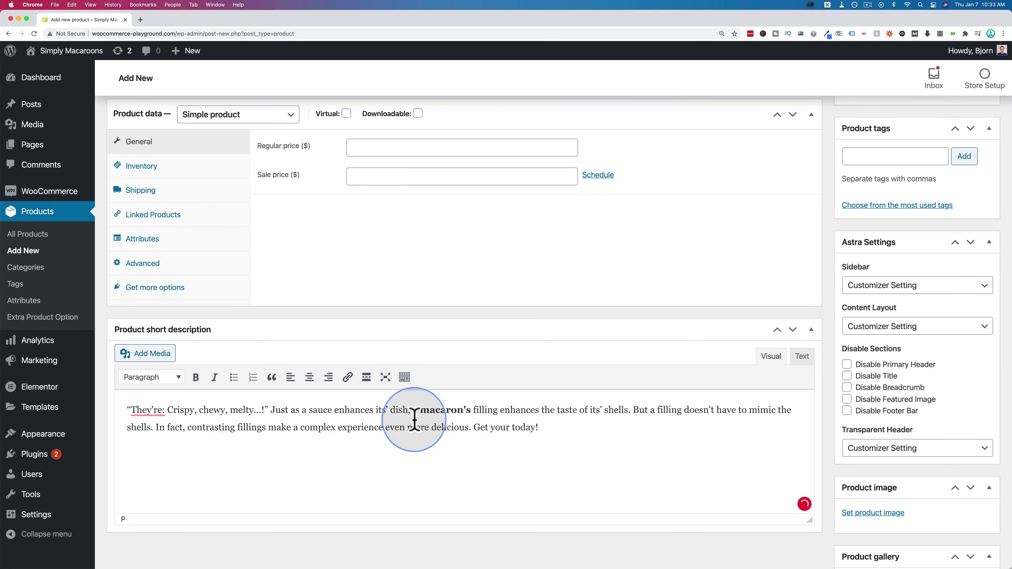
{"action": "scroll", "coordinate": [321, 378], "scroll_direction": "up", "scroll_amount": 4}
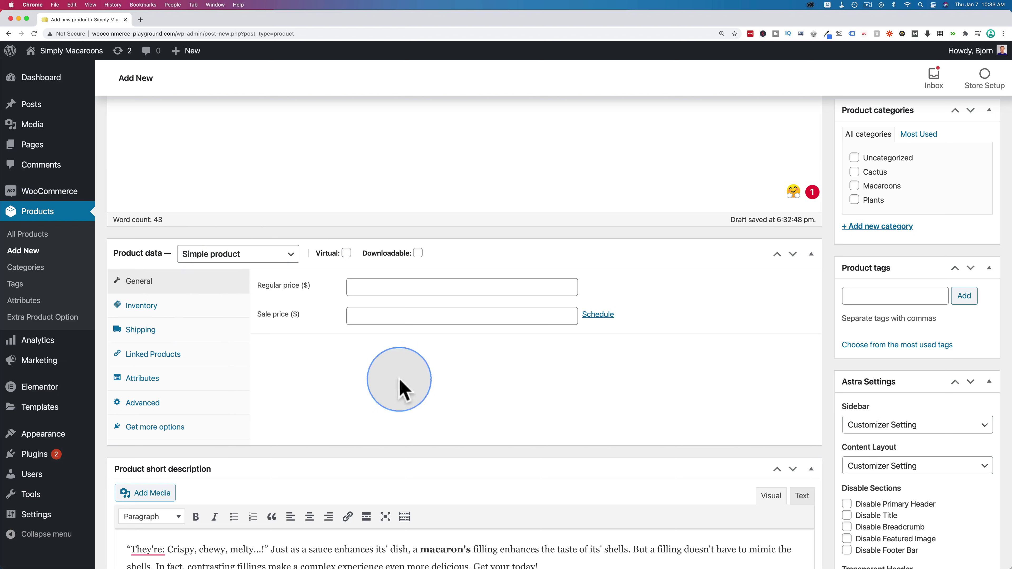
- Set the product's regular price to 5
{"action": "left_click", "coordinate": [376, 286]}
{"action": "type", "text": "5"}
{"action": "left_click", "coordinate": [352, 371]}
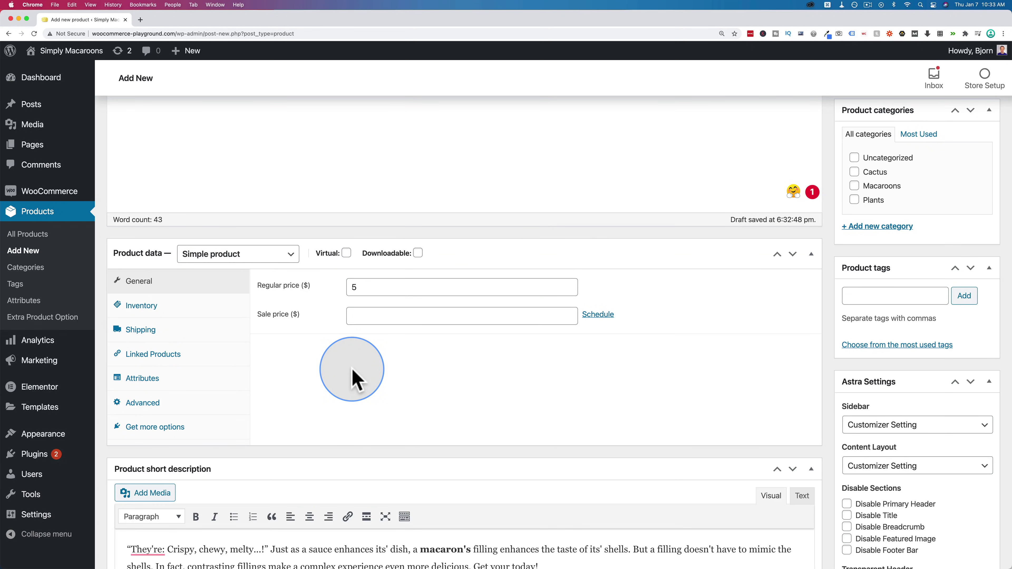
- In Inventory, add a SKU and enable stock management with quantity 50 and low-stock threshold 10
{"action": "left_click", "coordinate": [163, 313]}
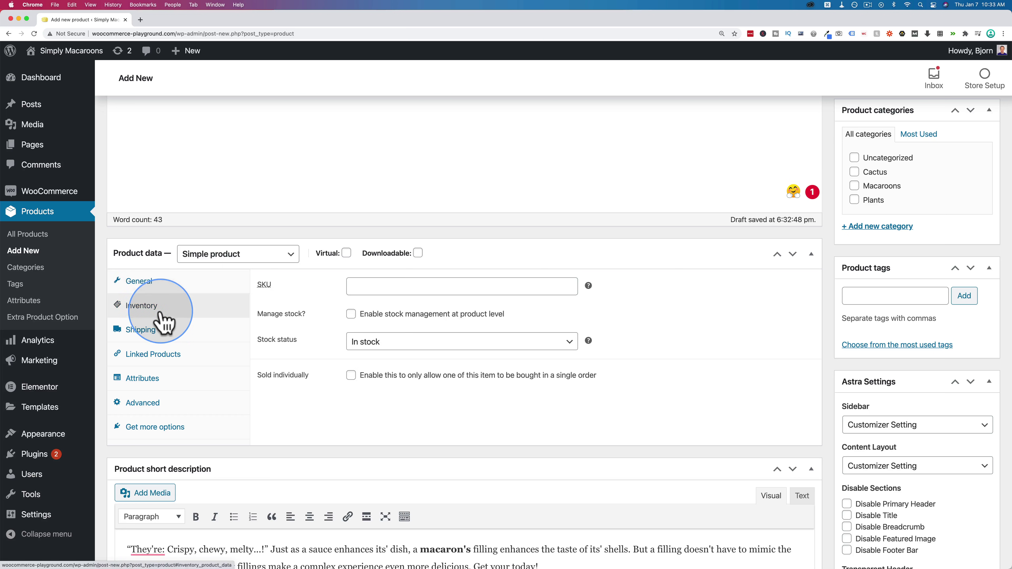
{"action": "left_click", "coordinate": [378, 285]}
{"action": "type", "text": "43534t"}
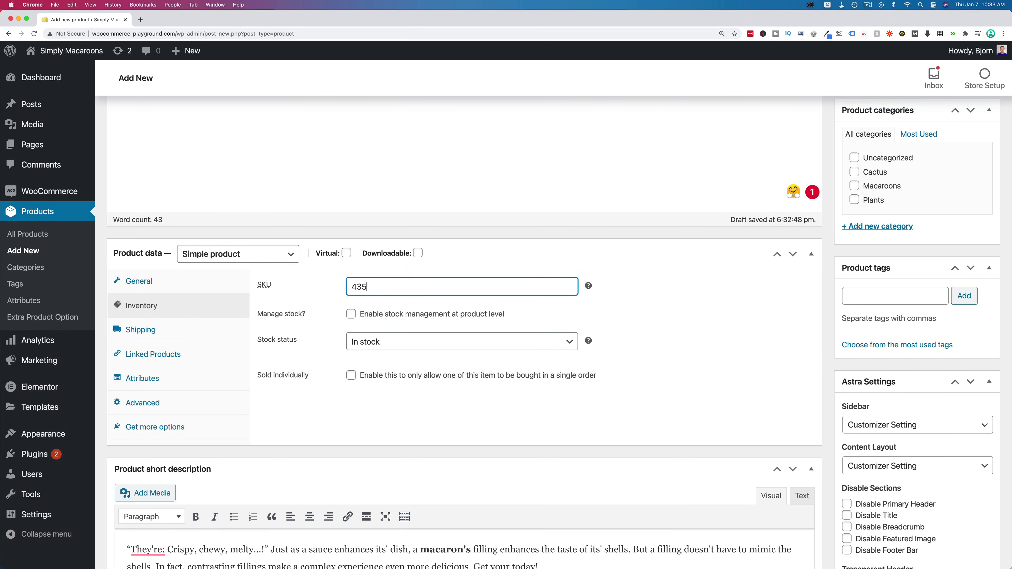
{"action": "left_click", "coordinate": [352, 317]}
{"action": "left_click", "coordinate": [377, 340]}
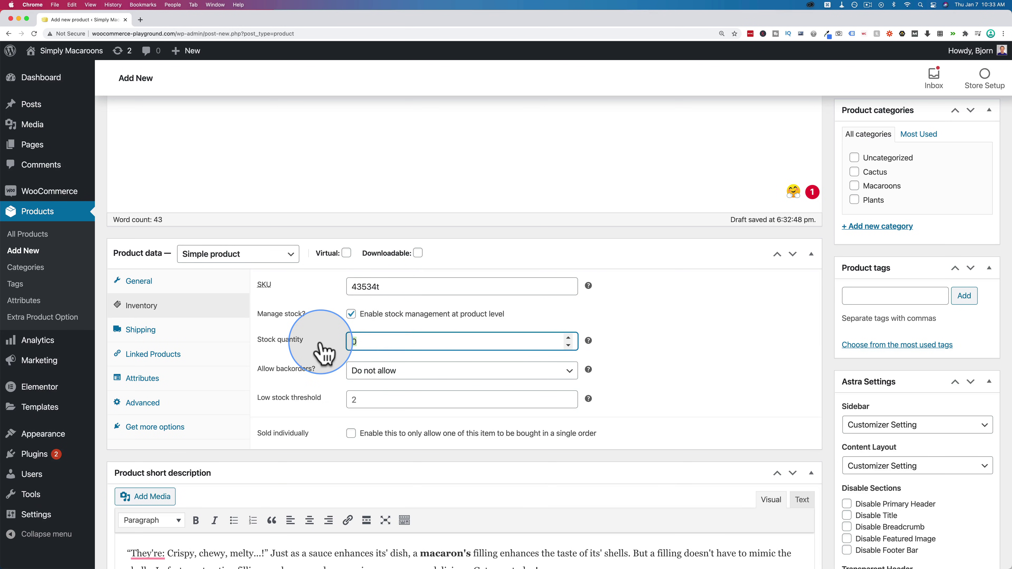
{"action": "type", "text": "50"}
{"action": "left_click", "coordinate": [358, 398]}
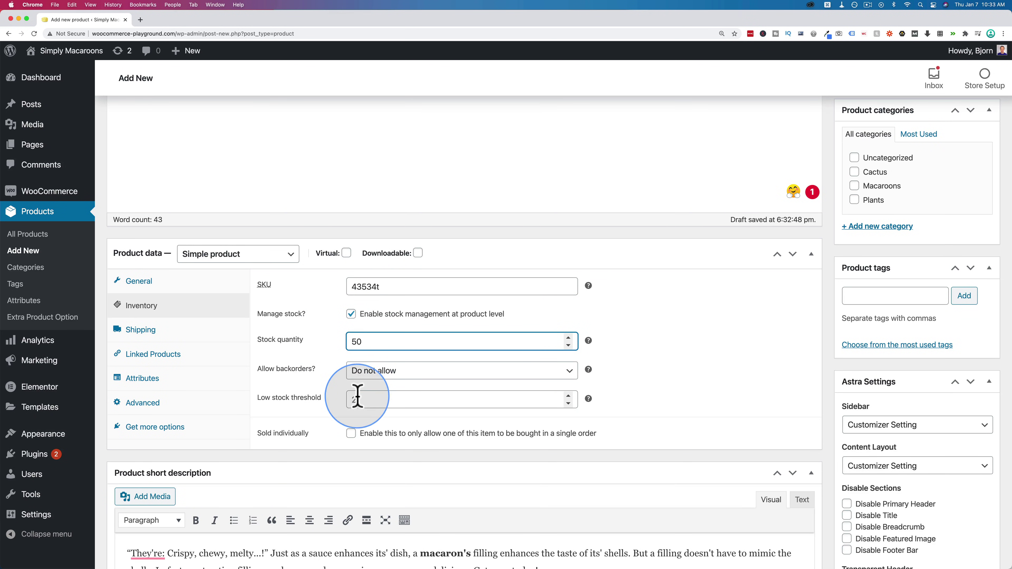
{"action": "type", "text": "10"}
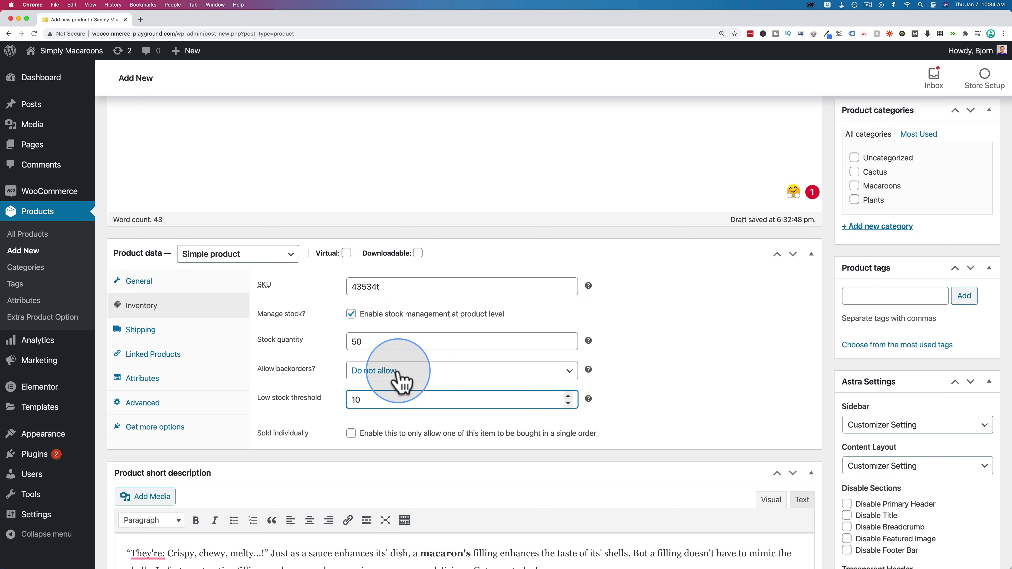
- Set Allow backorders? to 'Allow, but notify customer'
{"action": "left_click", "coordinate": [389, 378]}
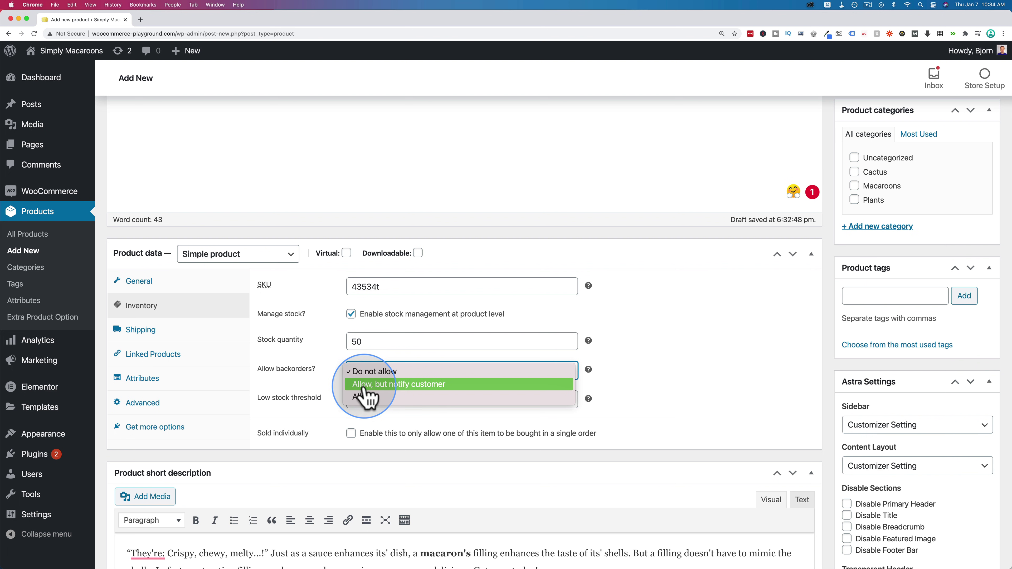
{"action": "left_click", "coordinate": [443, 386]}
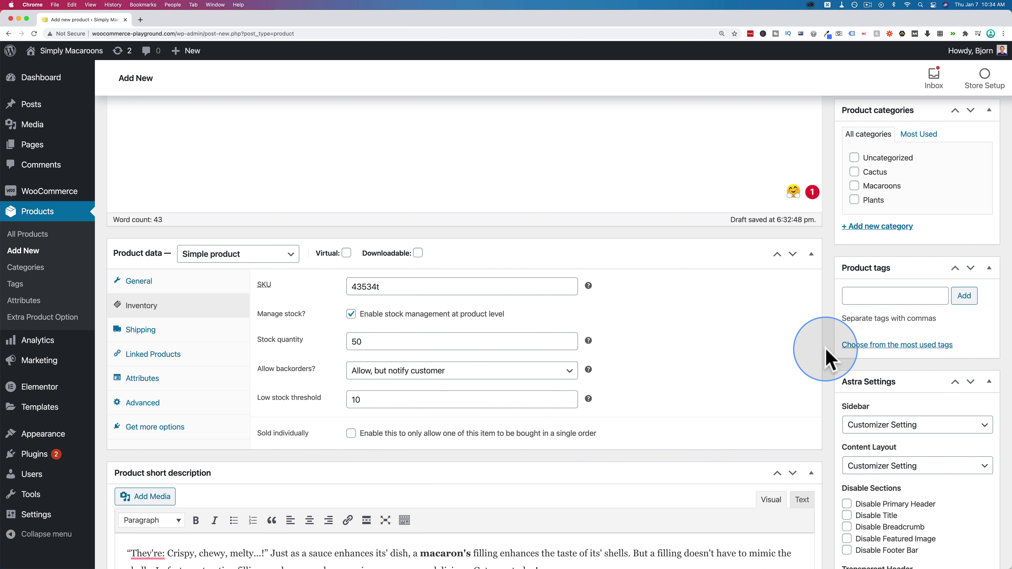
- Tick the Macaroons category and set macaroon-red-small.jpg as the product image
{"action": "scroll", "coordinate": [827, 356], "scroll_direction": "down", "scroll_amount": 1}
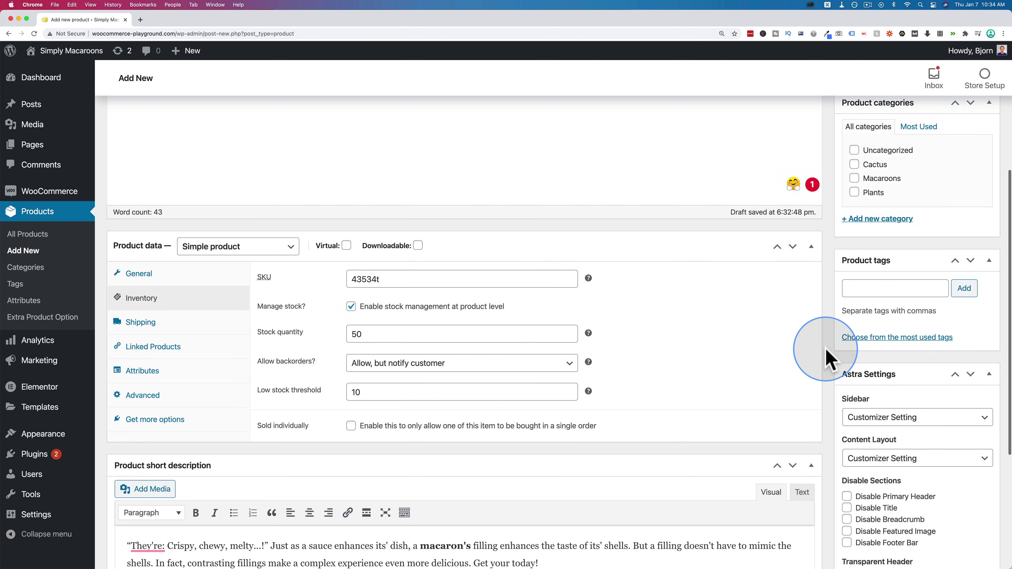
{"action": "left_click", "coordinate": [854, 178]}
{"action": "scroll", "coordinate": [815, 358], "scroll_direction": "down", "scroll_amount": 5}
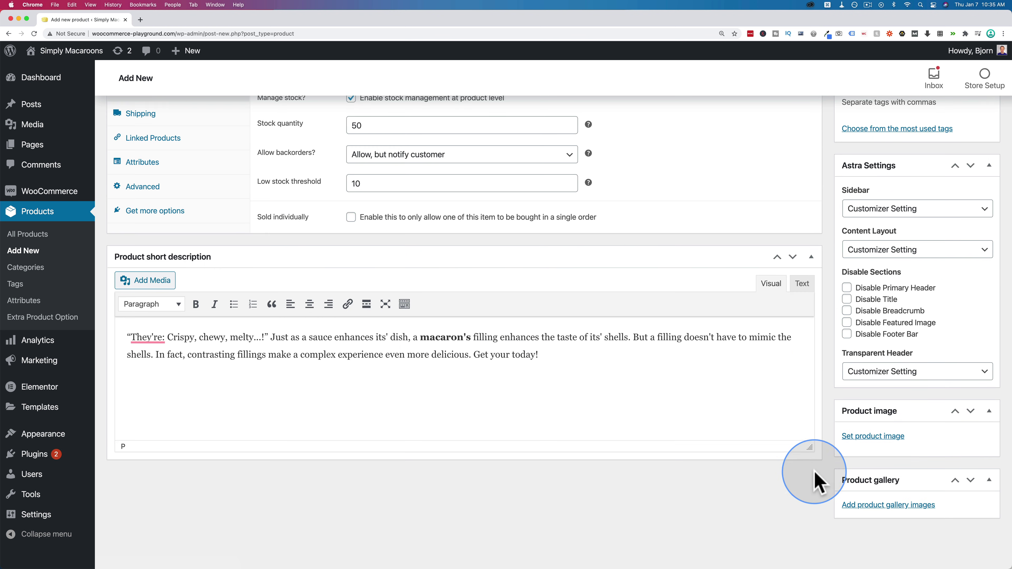
{"action": "left_click", "coordinate": [891, 437]}
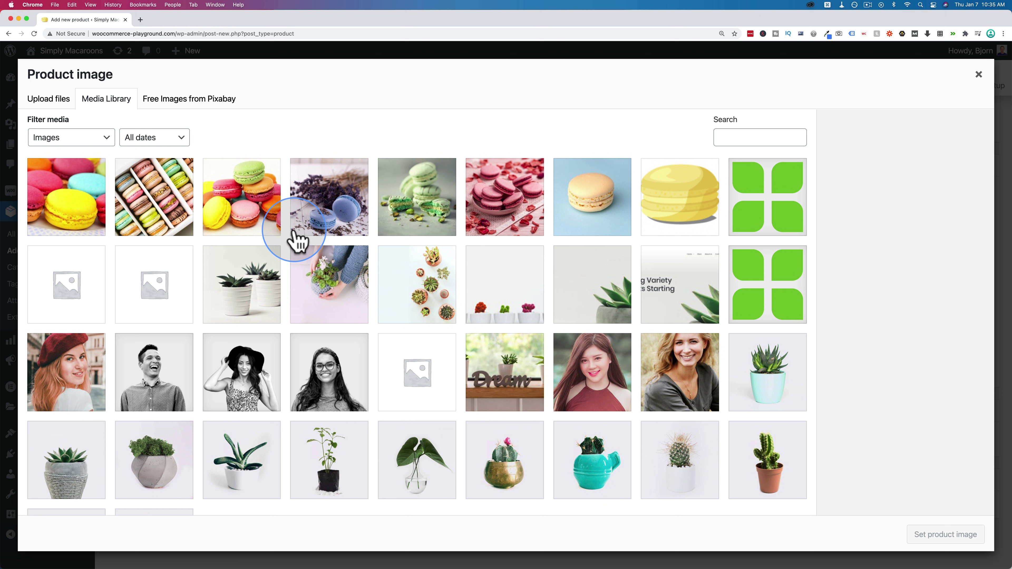
{"action": "left_click", "coordinate": [515, 195]}
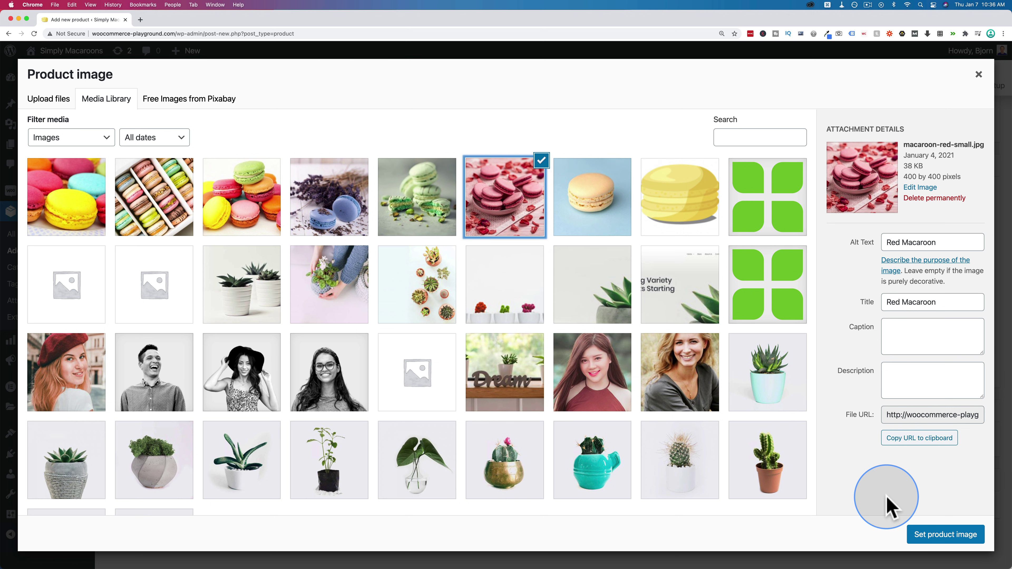
{"action": "left_click", "coordinate": [935, 536]}
{"action": "scroll", "coordinate": [840, 427], "scroll_direction": "down", "scroll_amount": 5}
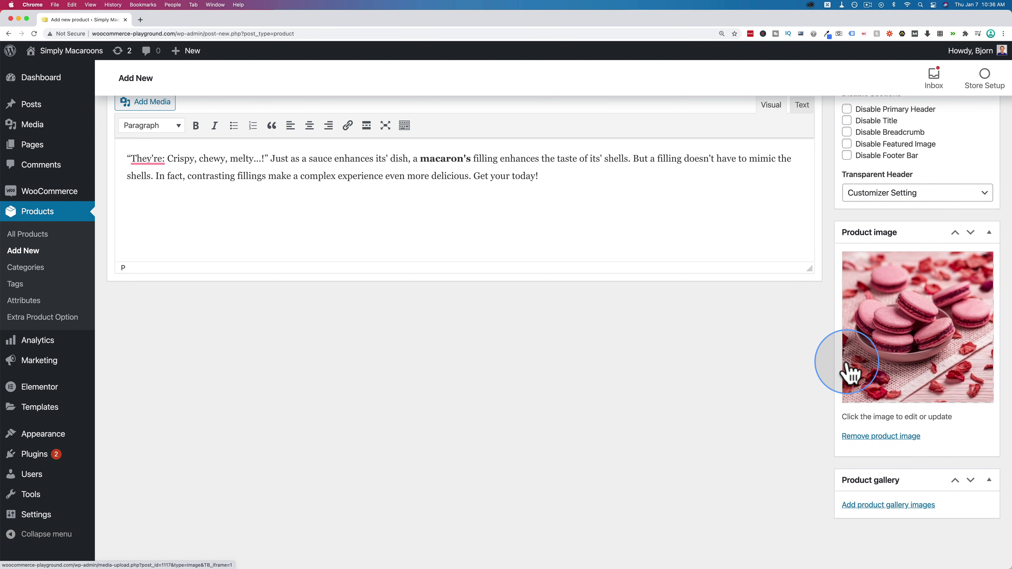
- Publish Red Macaroons from the Publish box at the top of the edit page
{"action": "scroll", "coordinate": [850, 371], "scroll_direction": "up", "scroll_amount": 5}
{"action": "scroll", "coordinate": [849, 373], "scroll_direction": "up", "scroll_amount": 8}
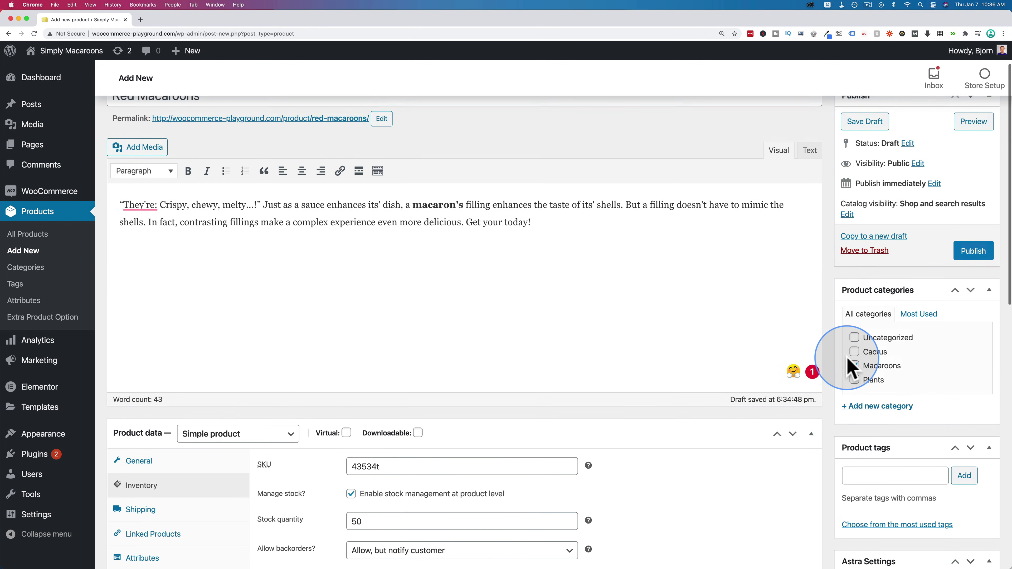
{"action": "left_click", "coordinate": [972, 273]}
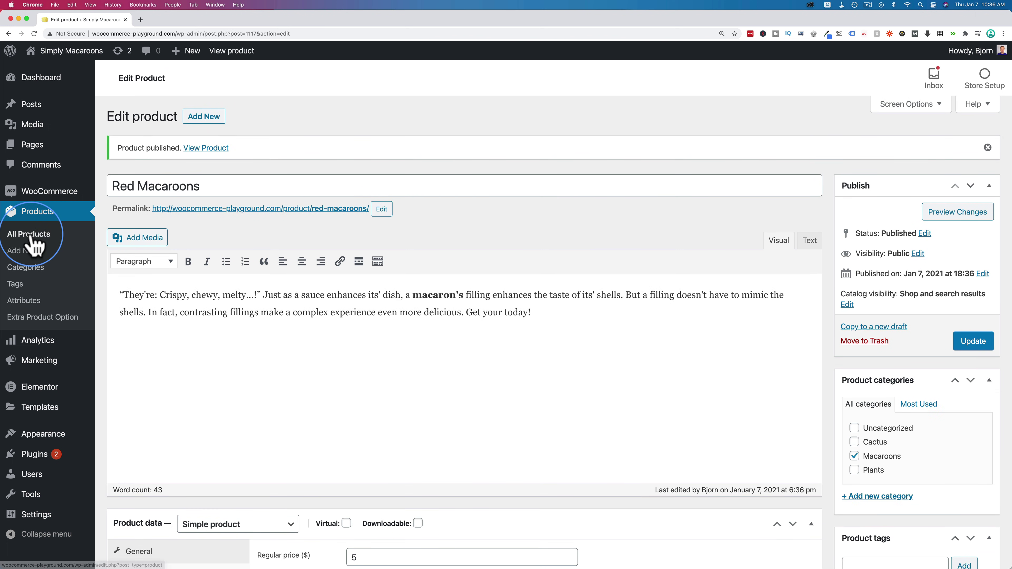
- Duplicate Red Macaroons from the All Products list
{"action": "left_click", "coordinate": [32, 236]}
{"action": "key", "text": "Return"}
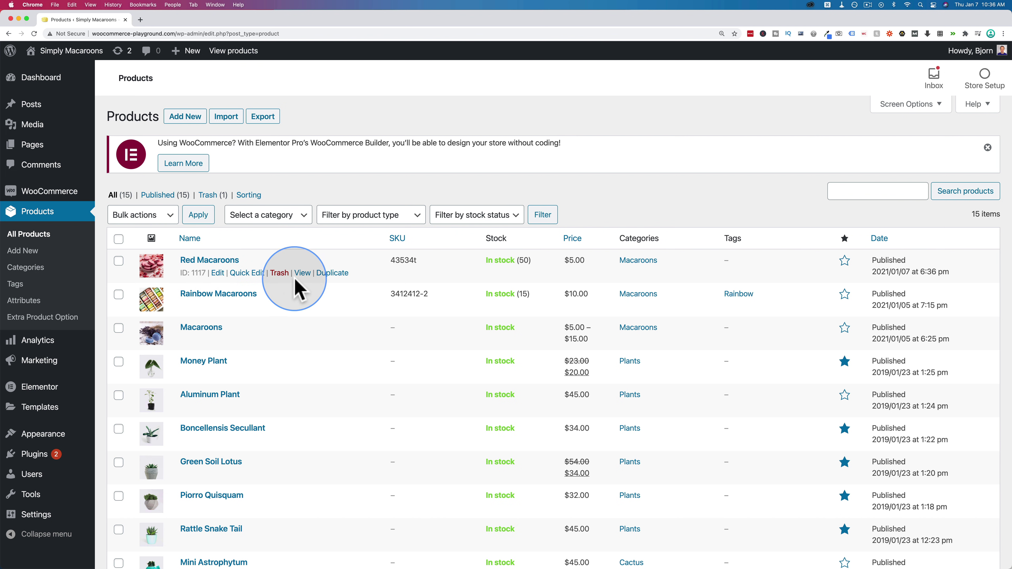
{"action": "left_click", "coordinate": [335, 273]}
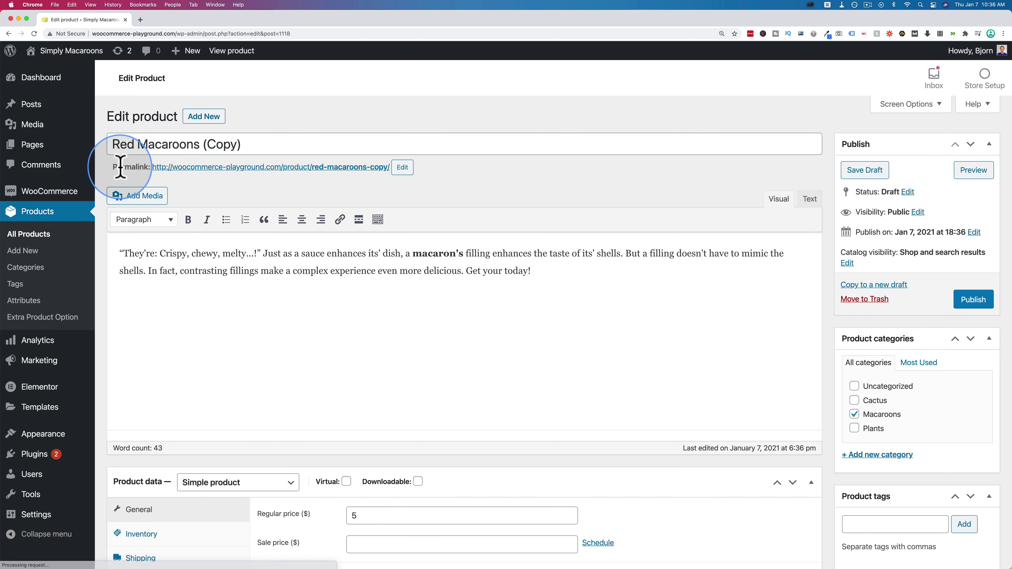
- Rename the copy to Green Macaroons with the slug green-macaroons
{"action": "double_click", "coordinate": [120, 144]}
{"action": "type", "text": "Green"}
{"action": "key", "text": "End"}
{"action": "key", "text": "BackSpace"}
{"action": "key", "text": "BackSpace"}
{"action": "key", "text": "BackSpace"}
{"action": "key", "text": "BackSpace"}
{"action": "key", "text": "BackSpace"}
{"action": "key", "text": "BackSpace"}
{"action": "key", "text": "BackSpace"}
{"action": "left_click", "coordinate": [382, 168]}
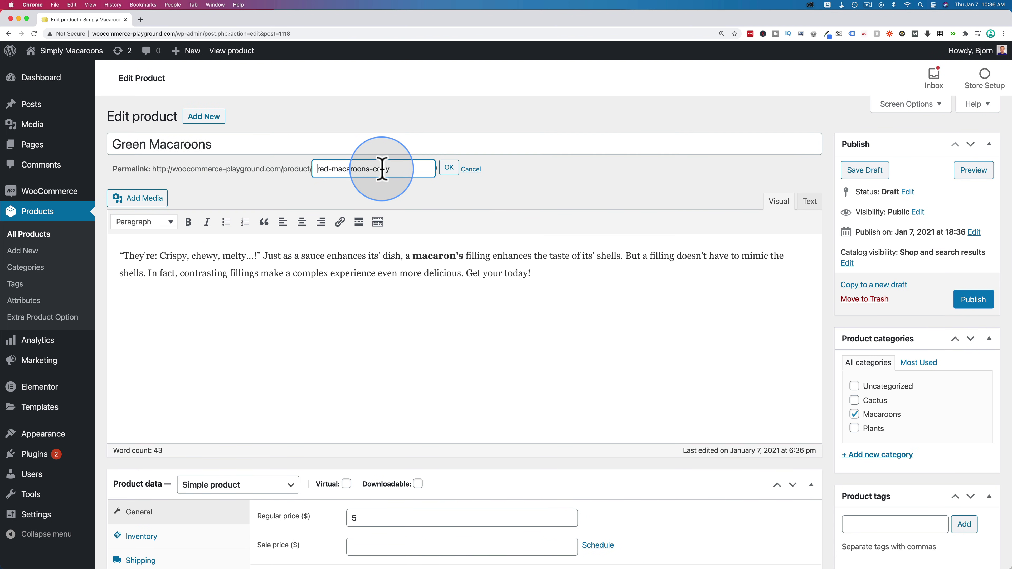
{"action": "double_click", "coordinate": [321, 169]}
{"action": "type", "text": "green"}
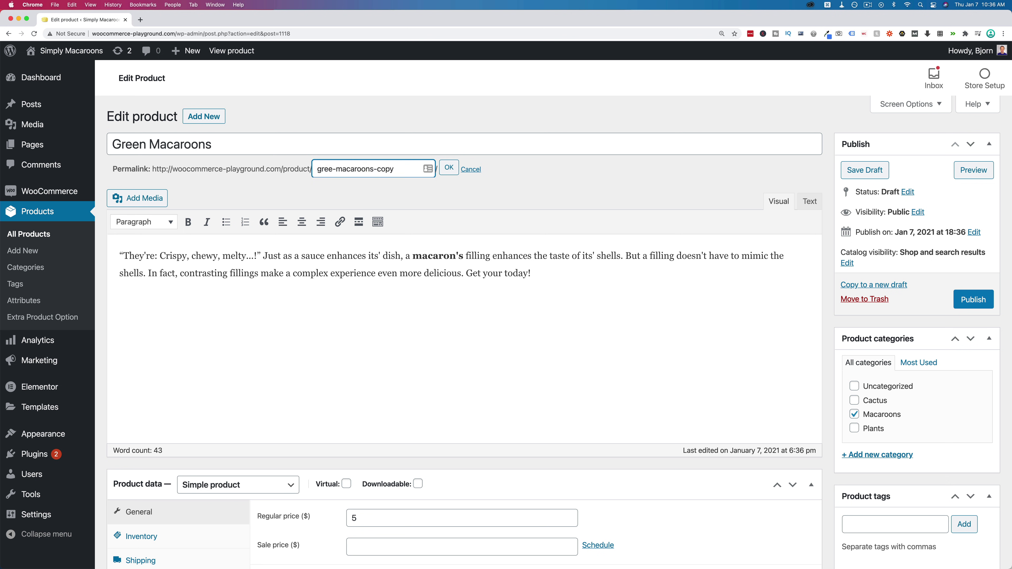
{"action": "left_click_drag", "start_coordinate": [375, 175], "coordinate": [408, 175]}
{"action": "key", "text": "BackSpace"}
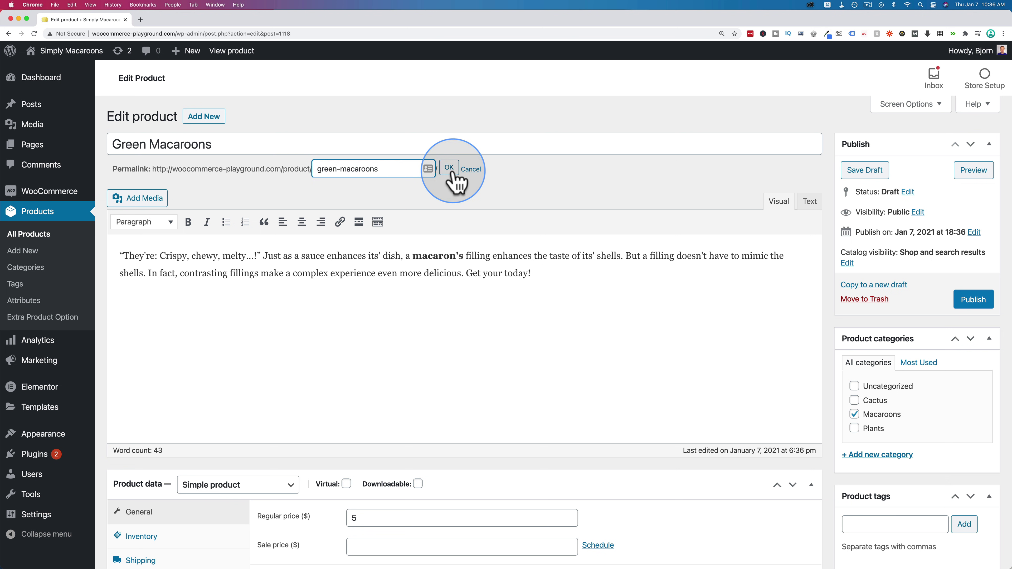
{"action": "left_click", "coordinate": [448, 167]}
- Check that the SKU is 43534t-1 and replace the product image with the green macaron photo
{"action": "scroll", "coordinate": [185, 295], "scroll_direction": "down", "scroll_amount": 6}
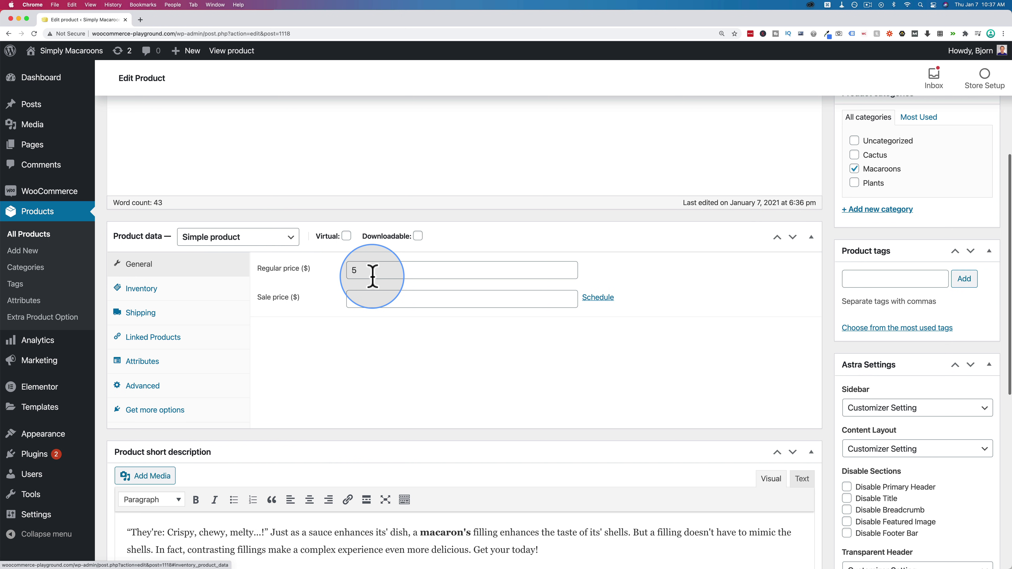
{"action": "left_click", "coordinate": [190, 293]}
{"action": "left_click_drag", "start_coordinate": [354, 271], "coordinate": [394, 270]}
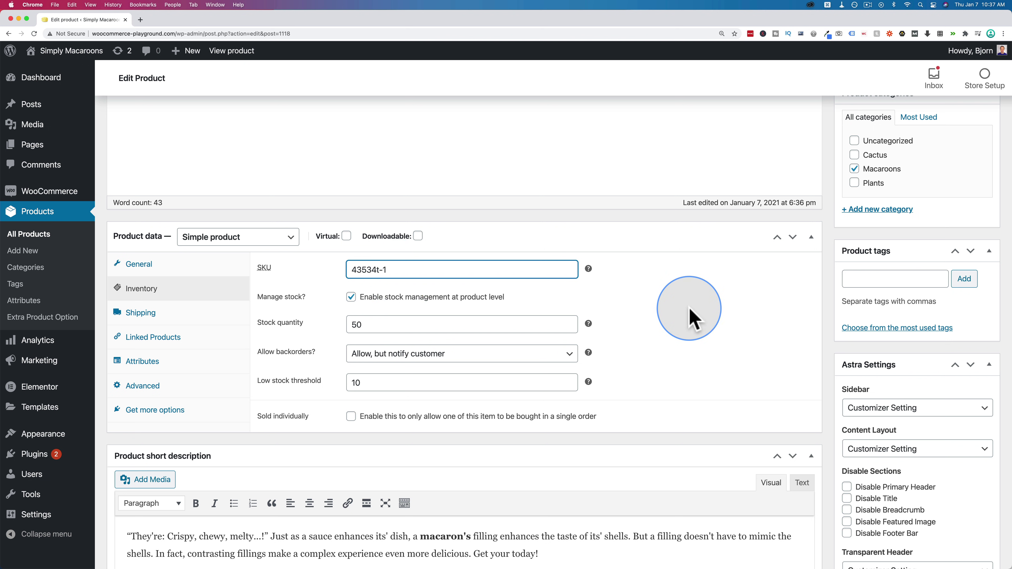
{"action": "scroll", "coordinate": [882, 362], "scroll_direction": "down", "scroll_amount": 10}
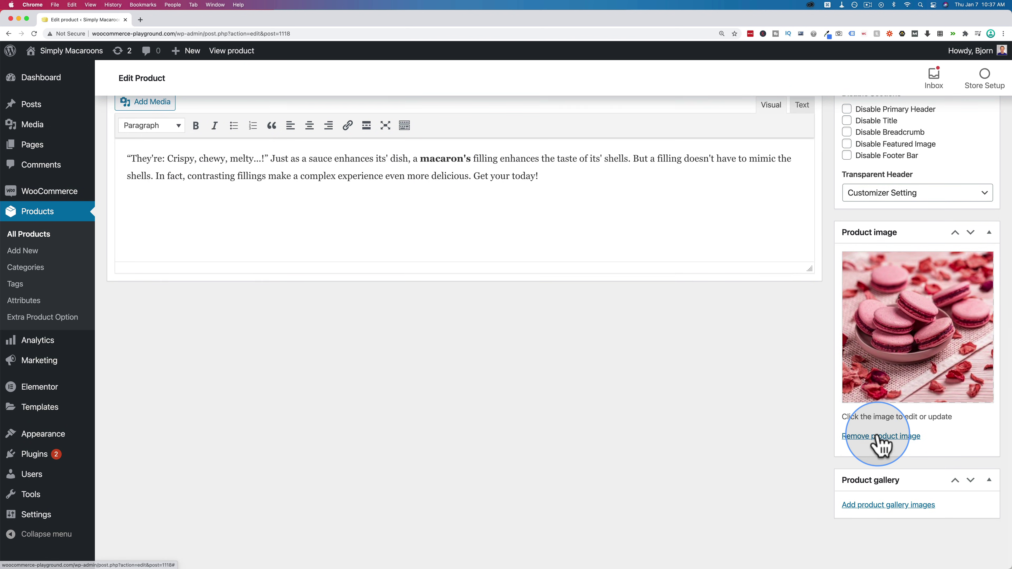
{"action": "left_click", "coordinate": [880, 435]}
{"action": "left_click", "coordinate": [876, 439]}
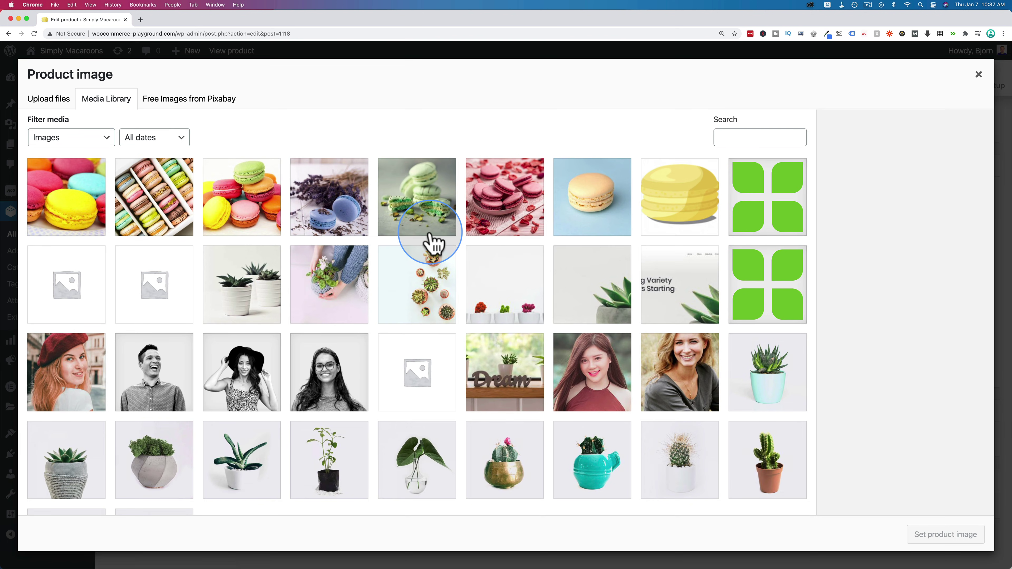
{"action": "left_click", "coordinate": [430, 216]}
{"action": "left_click", "coordinate": [942, 535]}
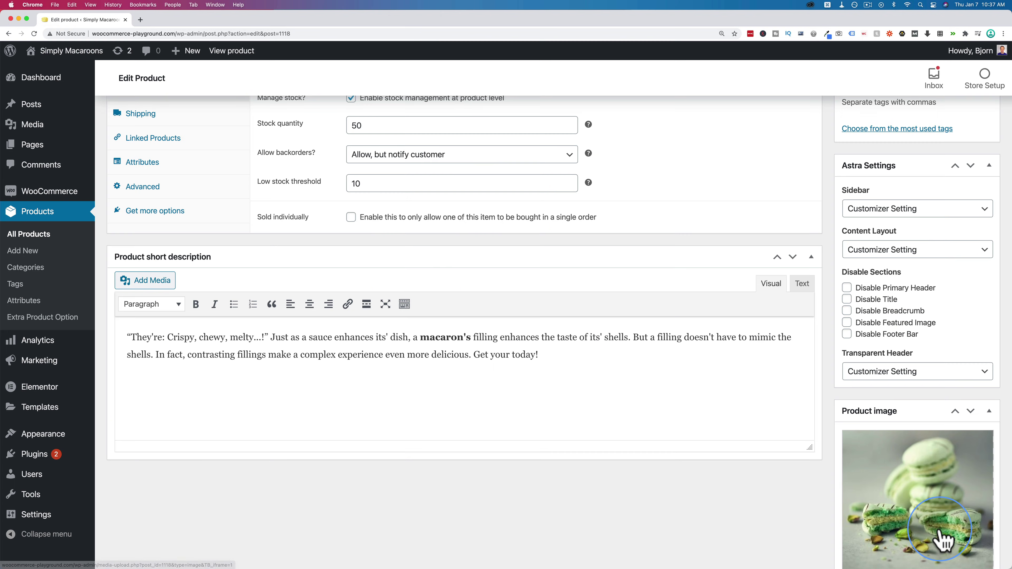
- Publish Green Macaroons and start a new draft copy of it
{"action": "scroll", "coordinate": [943, 531], "scroll_direction": "up", "scroll_amount": 10}
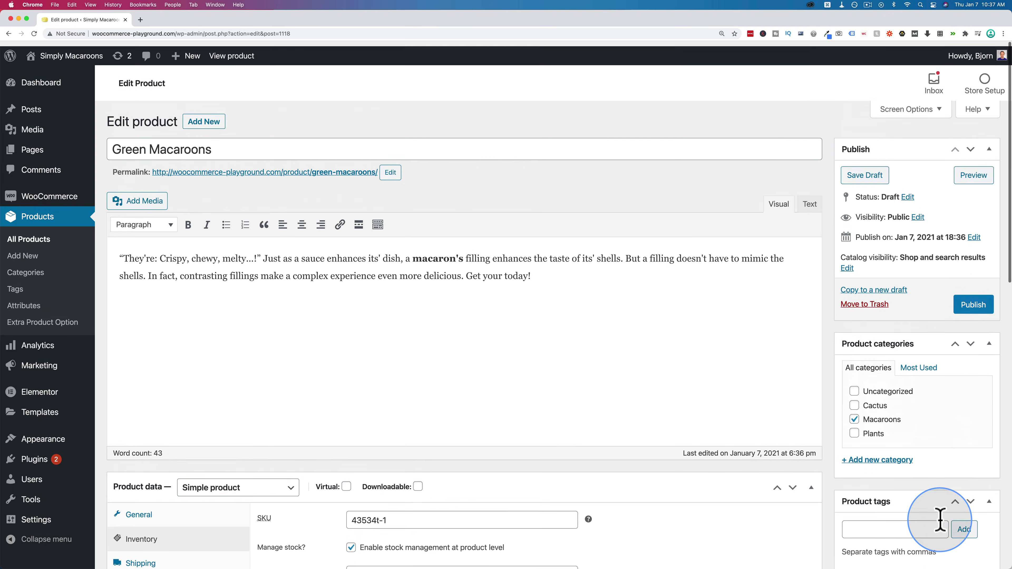
{"action": "left_click", "coordinate": [974, 305]}
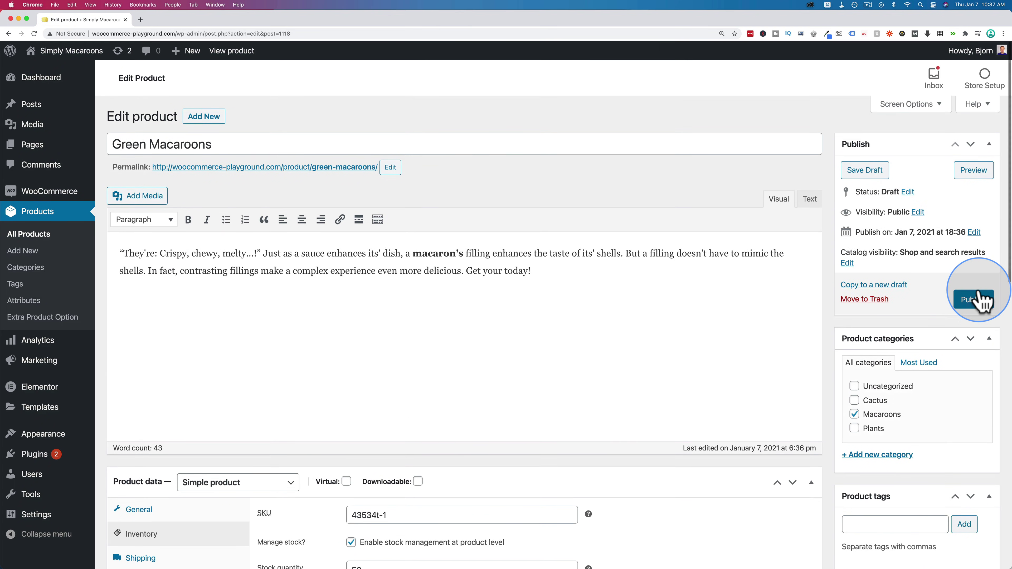
{"action": "left_click", "coordinate": [34, 236]}
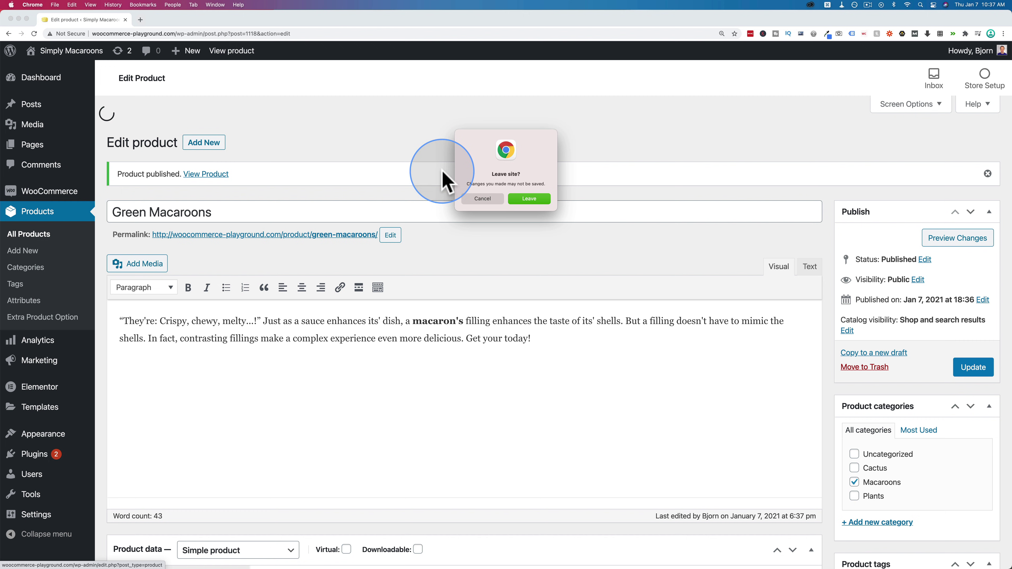
- Rename the draft copy to Blue Macaroons with the slug blue-macaroons
{"action": "left_click", "coordinate": [526, 200]}
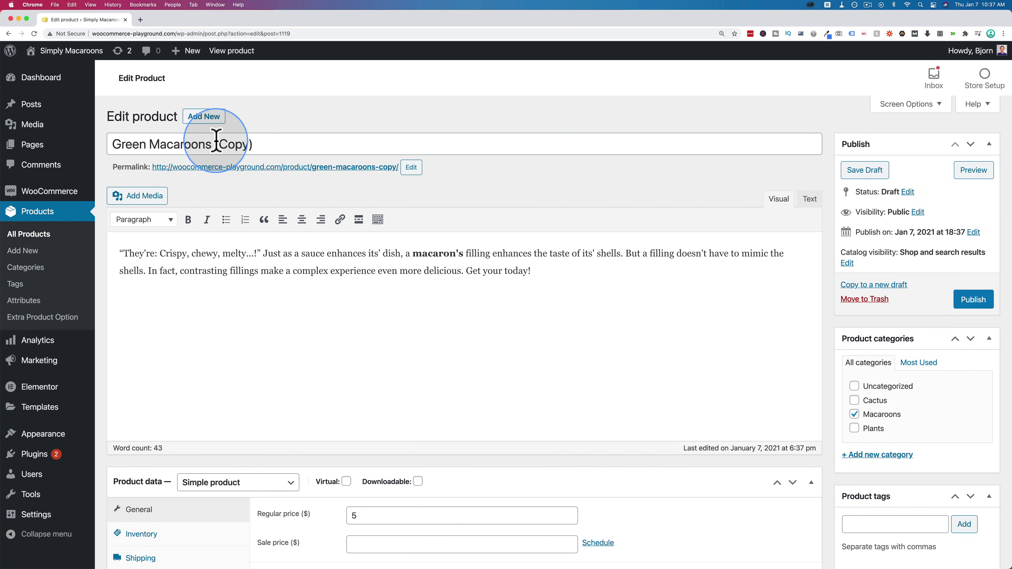
{"action": "double_click", "coordinate": [120, 145]}
{"action": "type", "text": "Blue"}
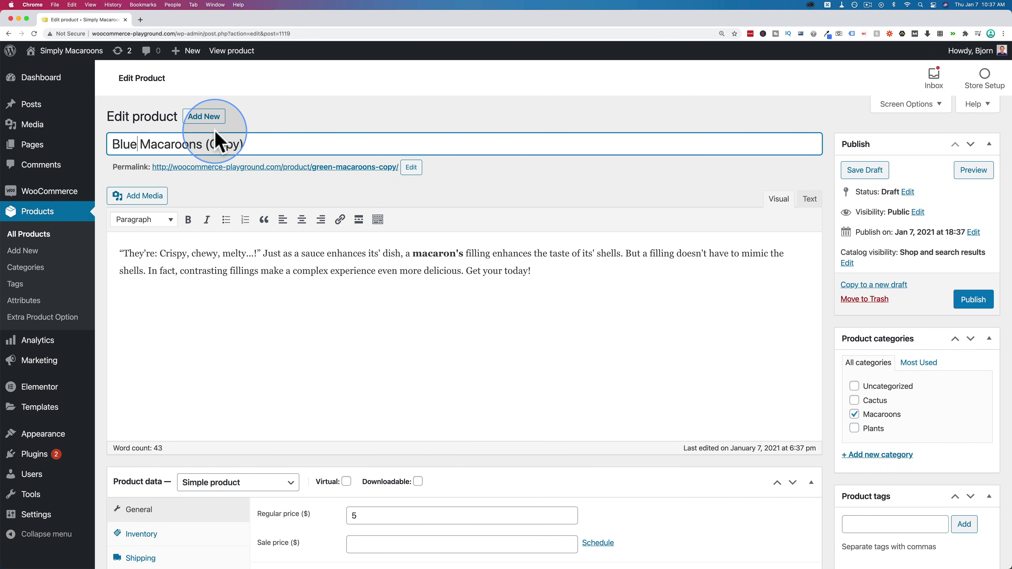
{"action": "key", "text": "End"}
{"action": "key", "text": "BackSpace"}
{"action": "key", "text": "BackSpace"}
{"action": "key", "text": "BackSpace"}
{"action": "key", "text": "BackSpace"}
{"action": "key", "text": "BackSpace"}
{"action": "key", "text": "BackSpace"}
{"action": "key", "text": "BackSpace"}
{"action": "left_click", "coordinate": [411, 167]}
{"action": "left_click", "coordinate": [451, 170]}
- Check that the Inventory SKU is 43534t-2
{"action": "scroll", "coordinate": [363, 336], "scroll_direction": "down", "scroll_amount": 10}
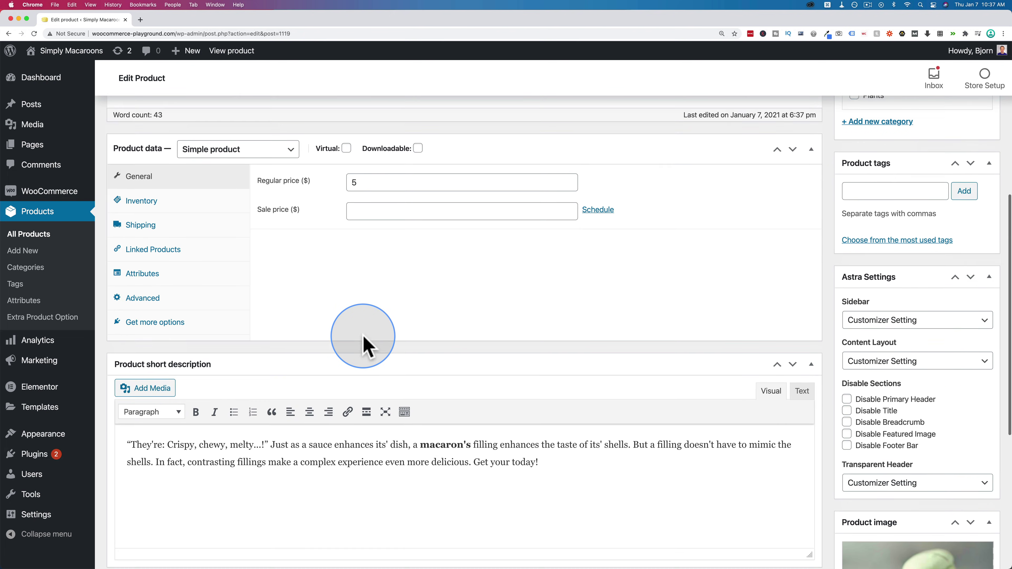
{"action": "left_click", "coordinate": [176, 190]}
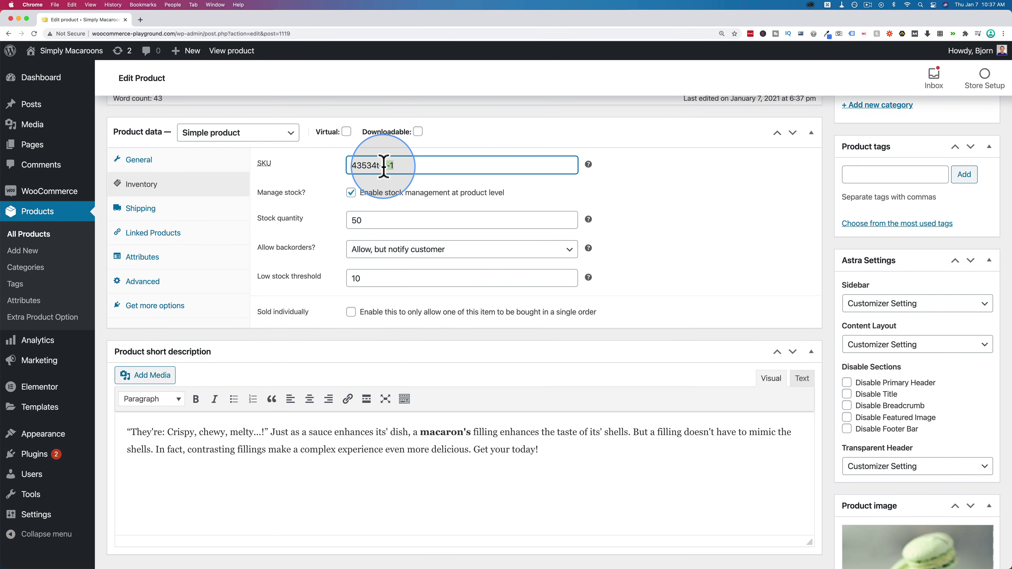
{"action": "scroll", "coordinate": [666, 289], "scroll_direction": "down", "scroll_amount": 5}
{"action": "scroll", "coordinate": [669, 294], "scroll_direction": "up", "scroll_amount": 5}
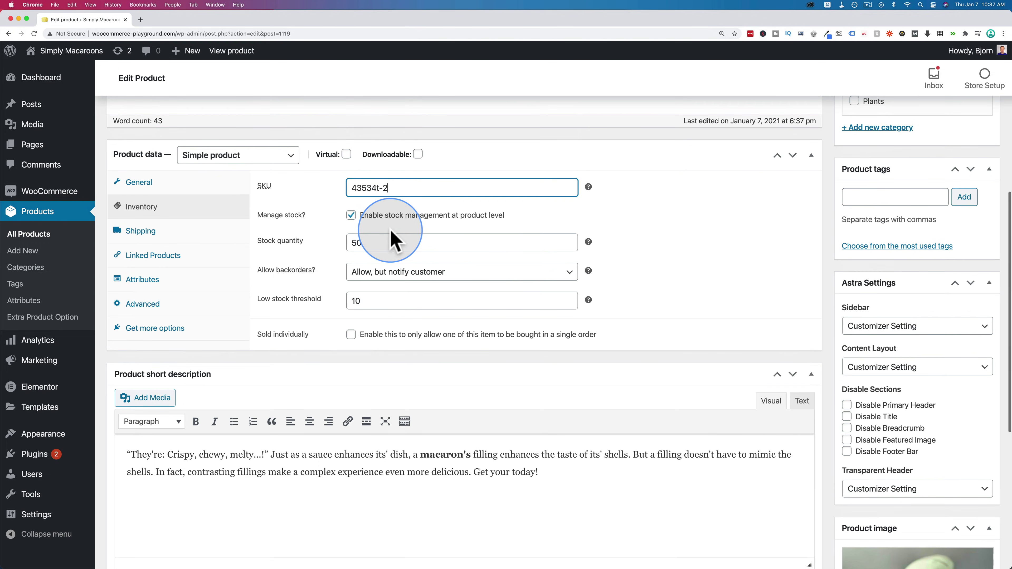
{"action": "left_click_drag", "start_coordinate": [400, 189], "coordinate": [332, 196]}
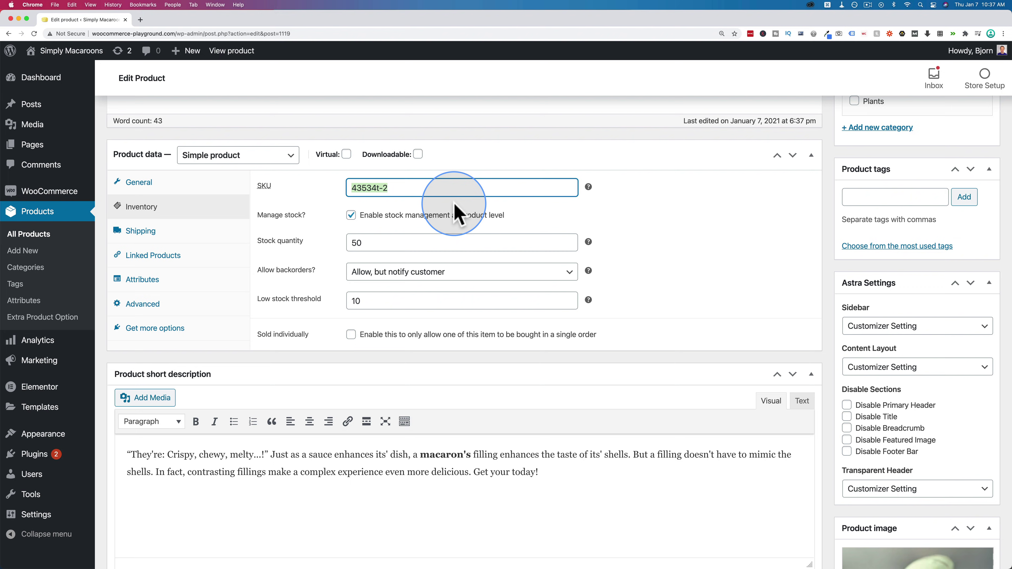
- Replace the green macaron image with the blue macaron photo and publish Blue Macaroons
{"action": "scroll", "coordinate": [800, 339], "scroll_direction": "down", "scroll_amount": 7}
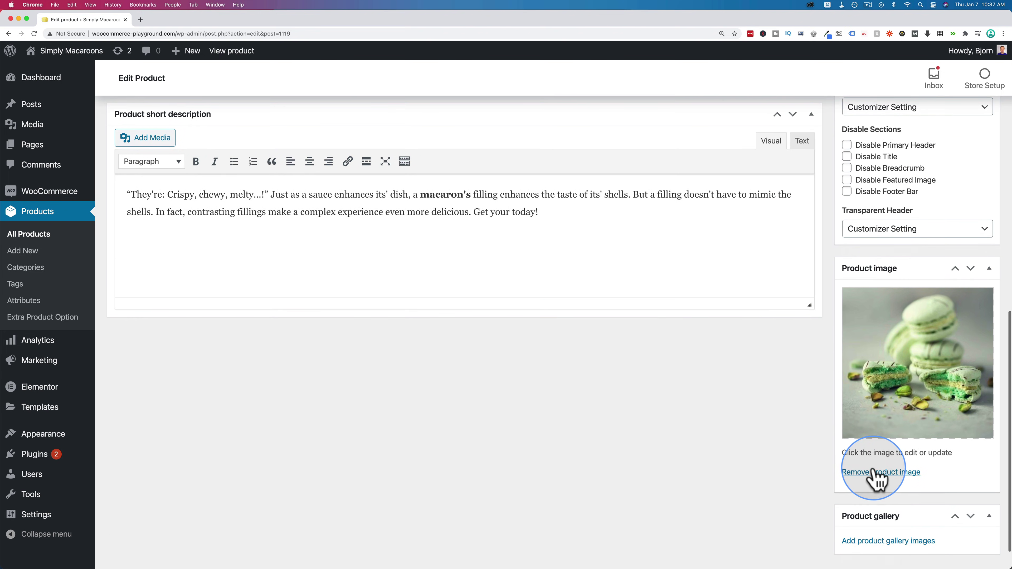
{"action": "left_click", "coordinate": [876, 474]}
{"action": "left_click", "coordinate": [893, 450]}
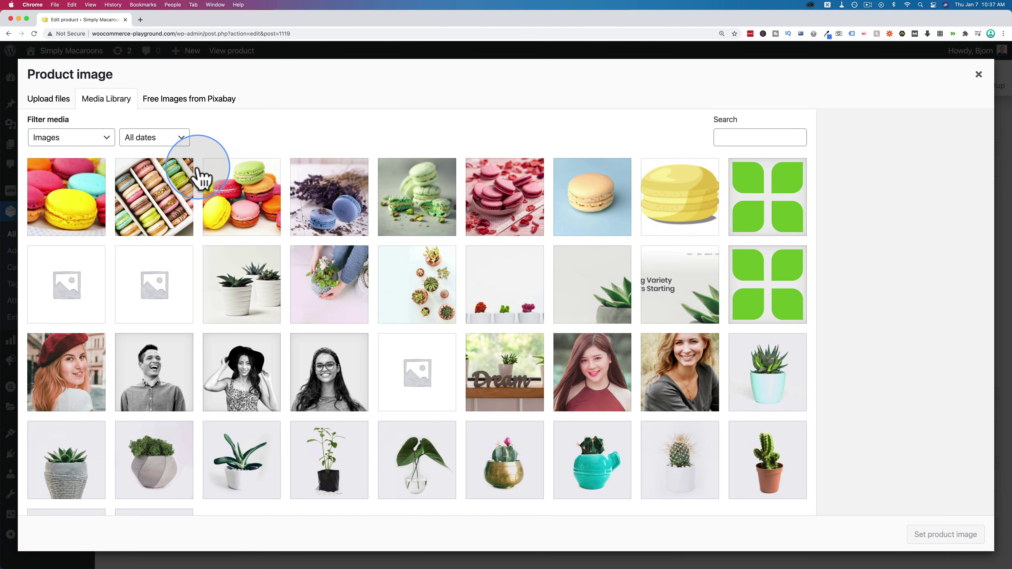
{"action": "left_click", "coordinate": [329, 196]}
{"action": "left_click", "coordinate": [946, 536]}
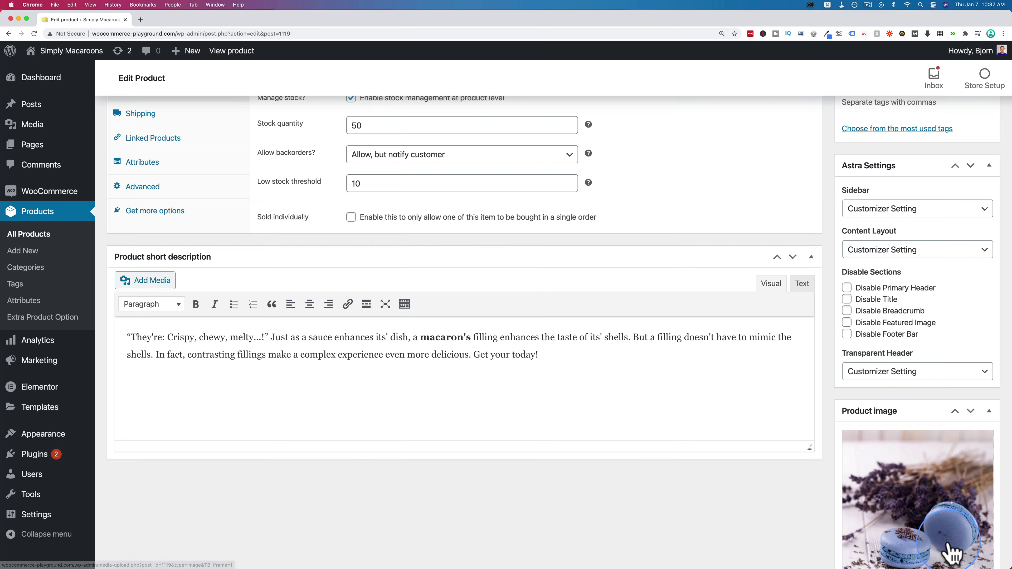
{"action": "scroll", "coordinate": [911, 327], "scroll_direction": "up", "scroll_amount": 12}
{"action": "left_click", "coordinate": [972, 295]}
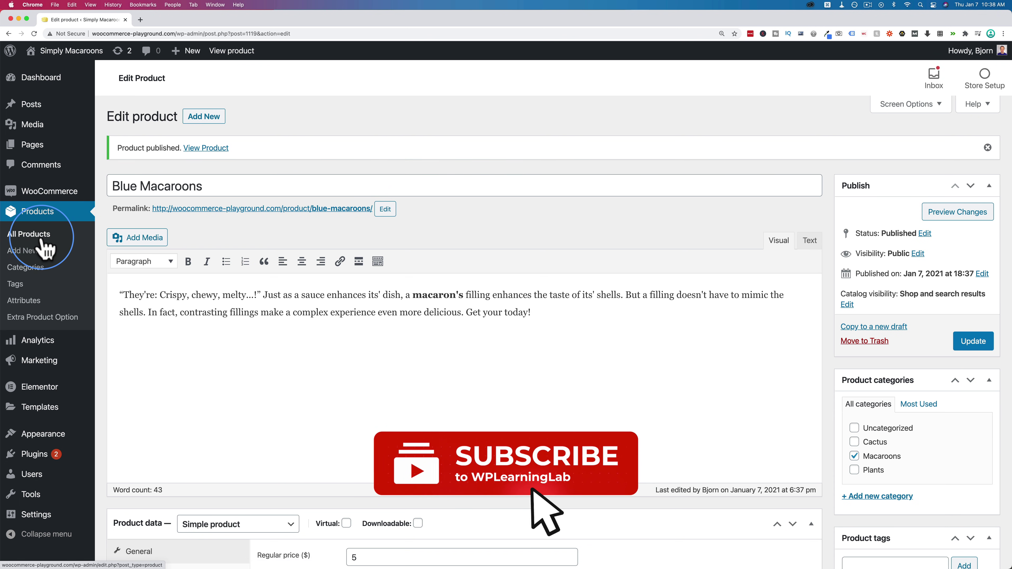
- Create a product titled Macaroon Gift Set with the 'They're: Crispy, chewy, melty' blurb in both descriptions
{"action": "left_click", "coordinate": [23, 258]}
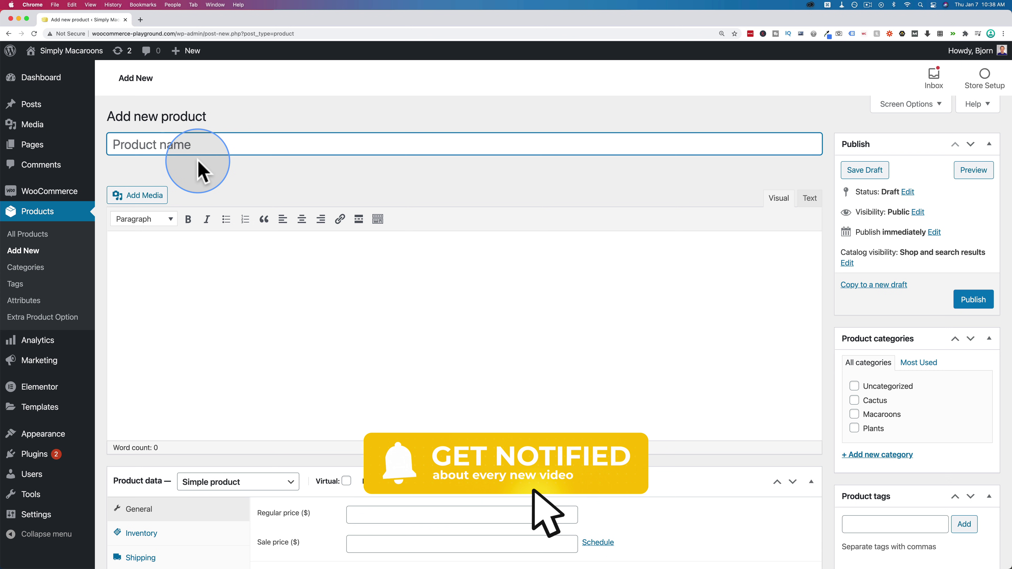
{"action": "type", "text": "Macaroon Gift Set"}
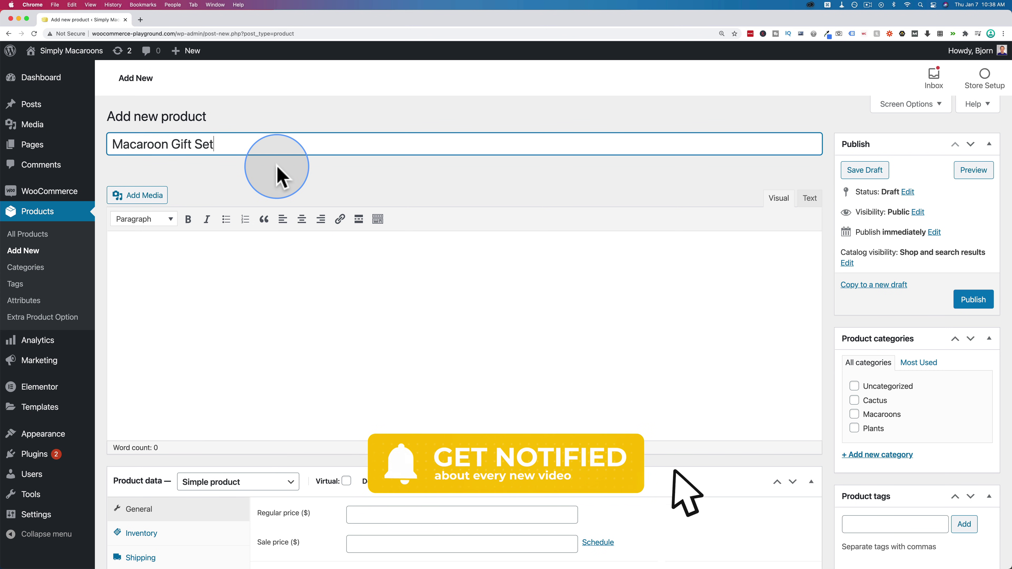
{"action": "left_click", "coordinate": [241, 279]}
{"action": "key", "text": "ctrl+super+v"}
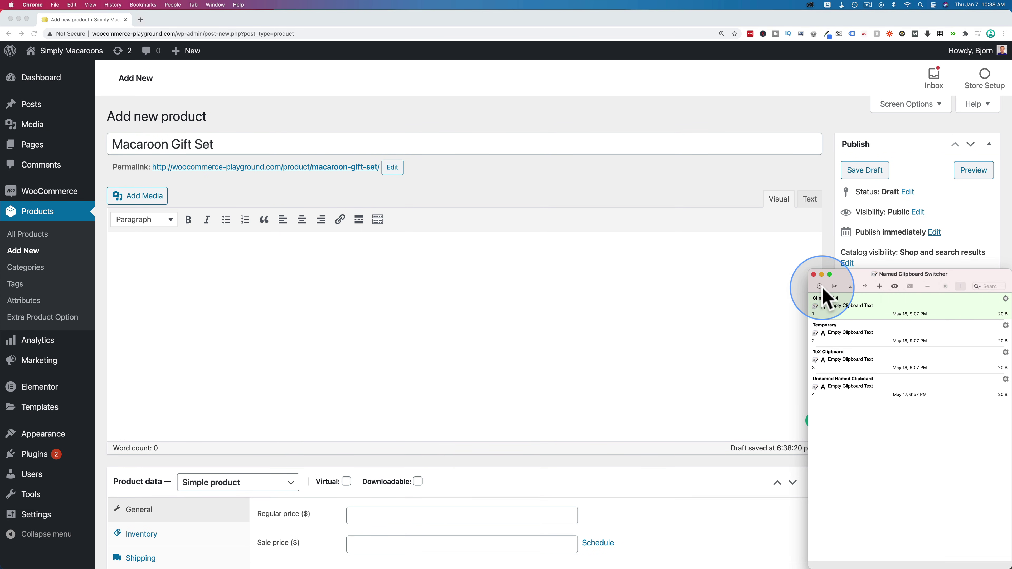
{"action": "double_click", "coordinate": [857, 324]}
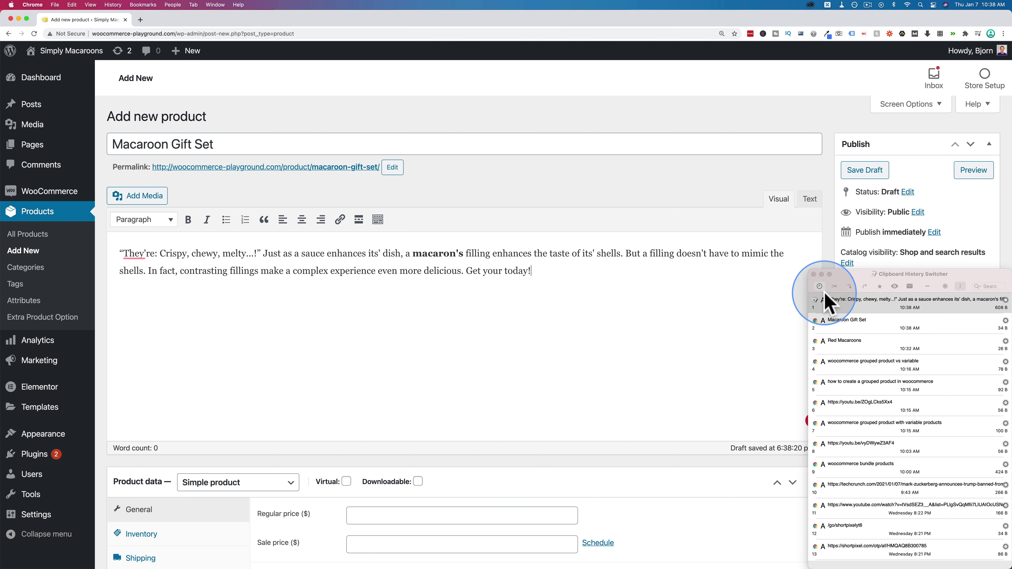
{"action": "left_click", "coordinate": [814, 275]}
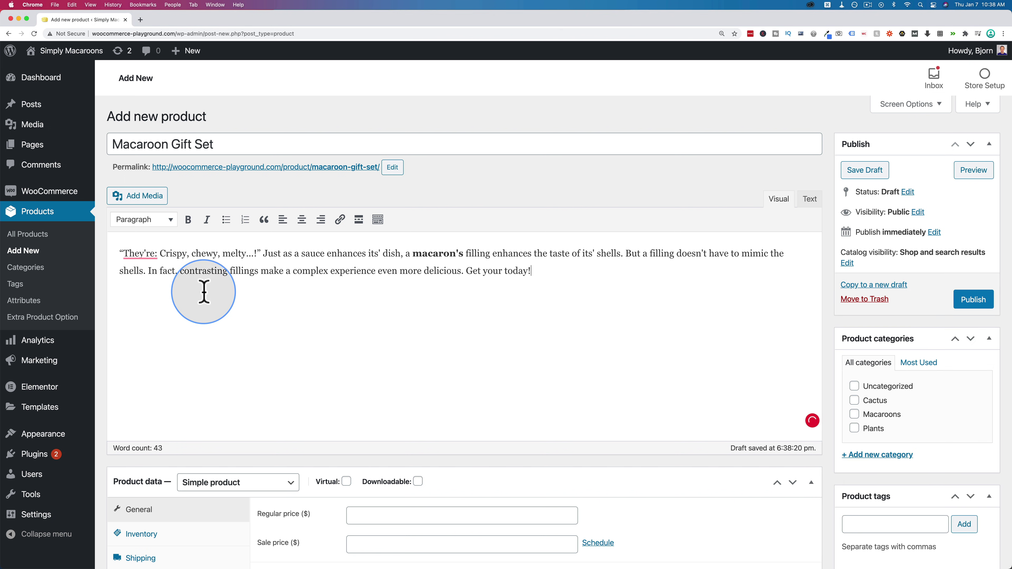
{"action": "scroll", "coordinate": [267, 343], "scroll_direction": "down", "scroll_amount": 3}
{"action": "scroll", "coordinate": [267, 342], "scroll_direction": "down", "scroll_amount": 5}
{"action": "left_click", "coordinate": [269, 447]}
{"action": "type", "text": "\"They're: Crispy, chewy, melty...!\" Just as a sauce enhances its' dish, a macaron's filling enhances the taste of its' shells. But a filling doesn't have to mimic the shells. In fact, contrasting fillings make a complex experience even more delicious. Get your today!"}
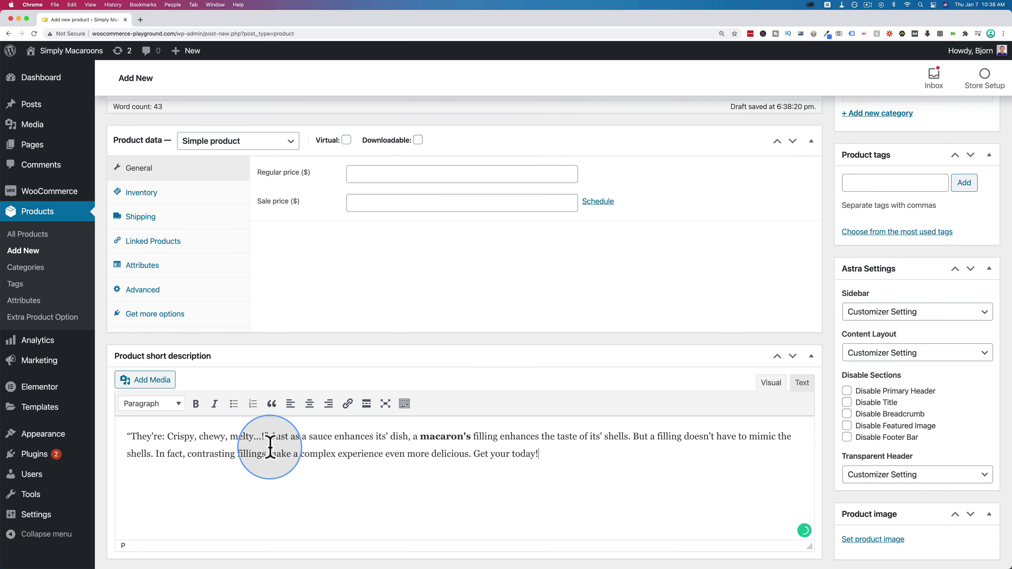
{"action": "scroll", "coordinate": [311, 299], "scroll_direction": "up", "scroll_amount": 3}
- Make it a Grouped product with SKU 3252353-1
{"action": "left_click", "coordinate": [288, 276]}
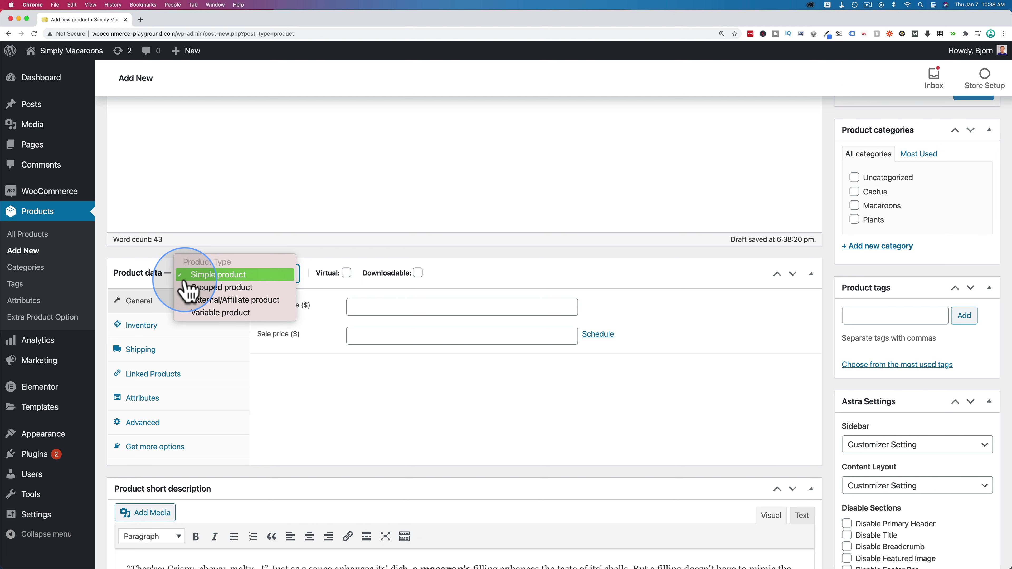
{"action": "left_click", "coordinate": [188, 288]}
{"action": "type", "text": "3252353"}
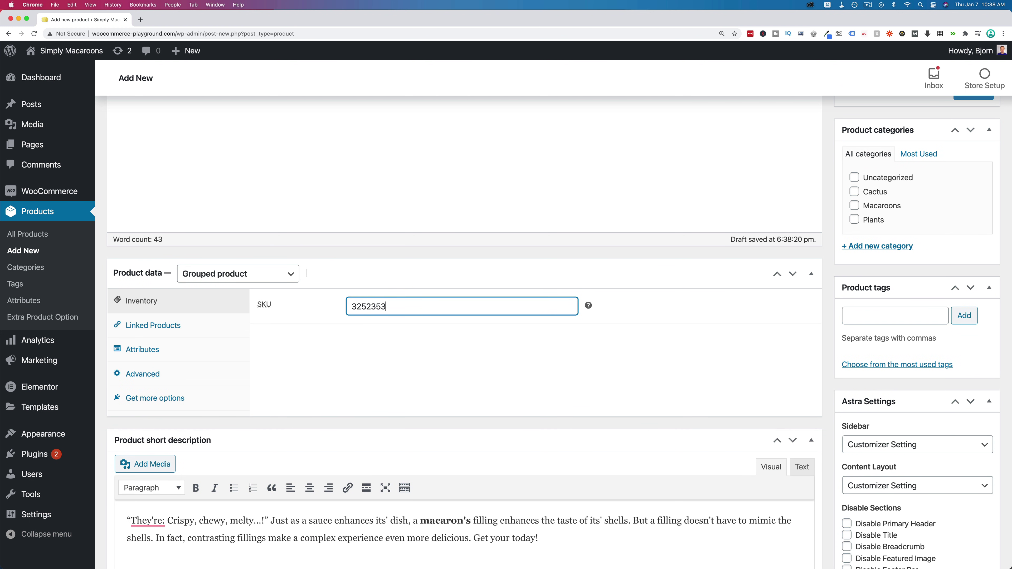
{"action": "type", "text": "-1"}
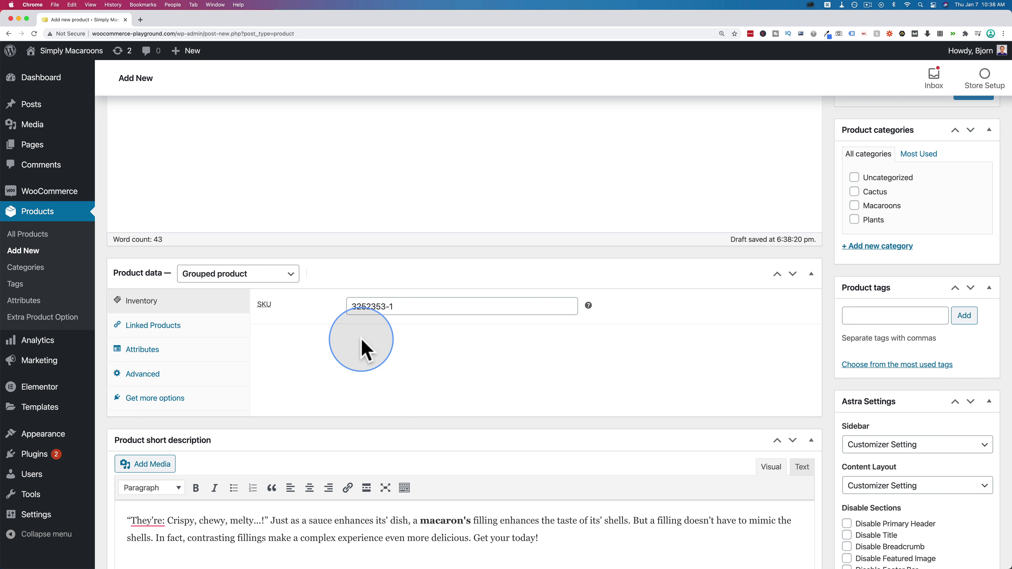
- Add Blue, Red and Green Macaroons to the grouped products under Linked Products
{"action": "left_click", "coordinate": [167, 325]}
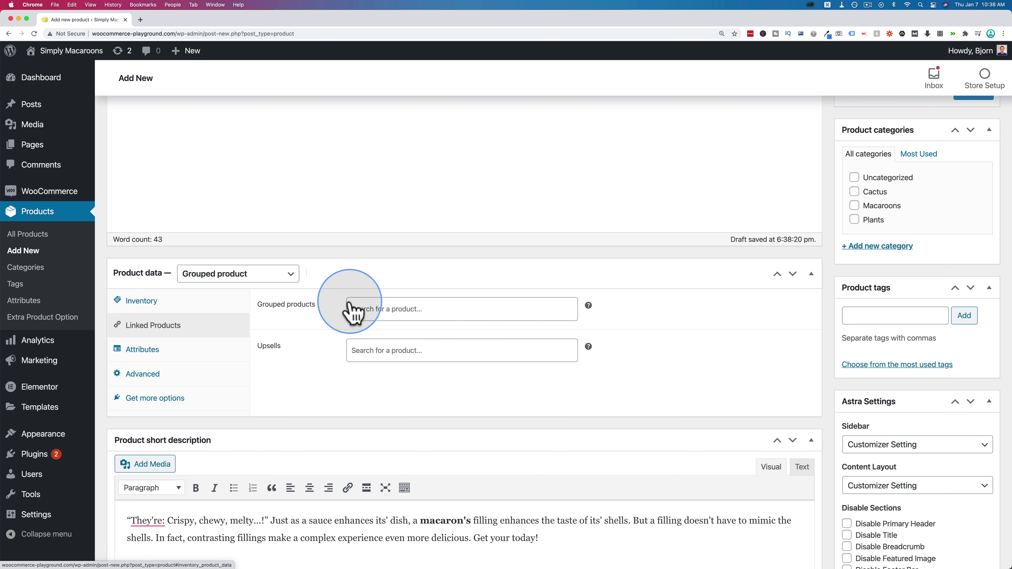
{"action": "type", "text": "blue"}
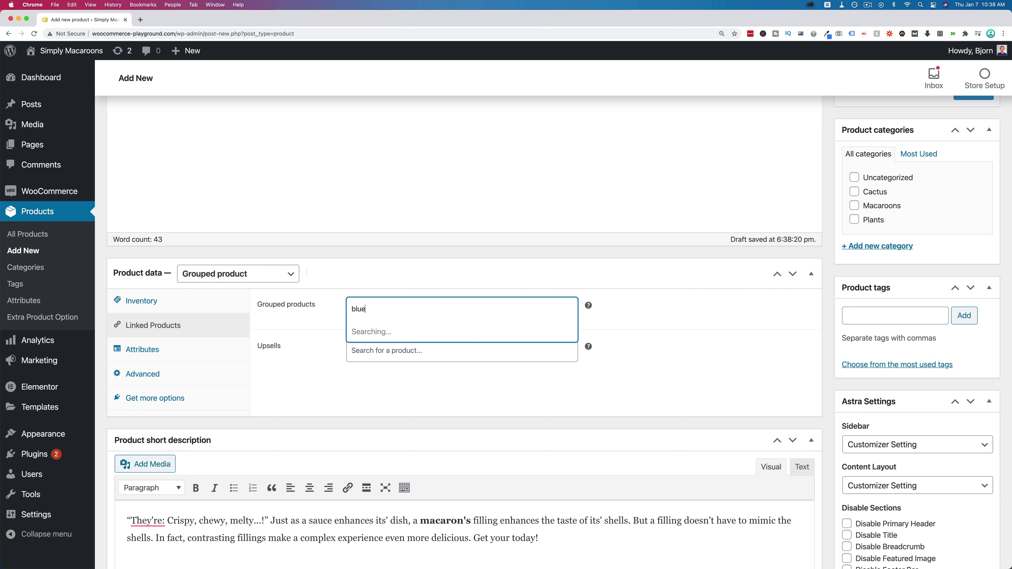
{"action": "left_click", "coordinate": [389, 341]}
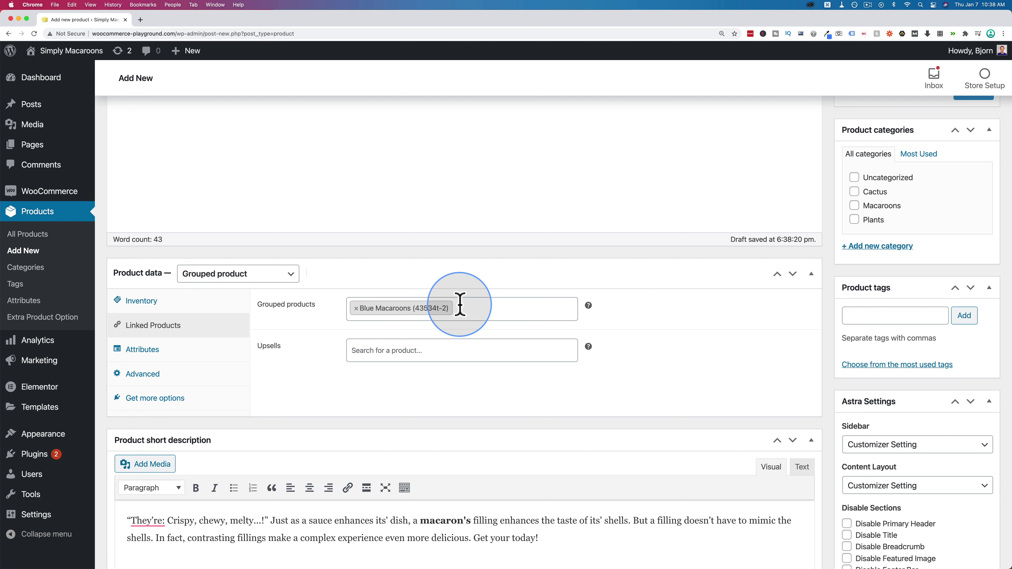
{"action": "type", "text": "red"}
{"action": "left_click", "coordinate": [421, 331]}
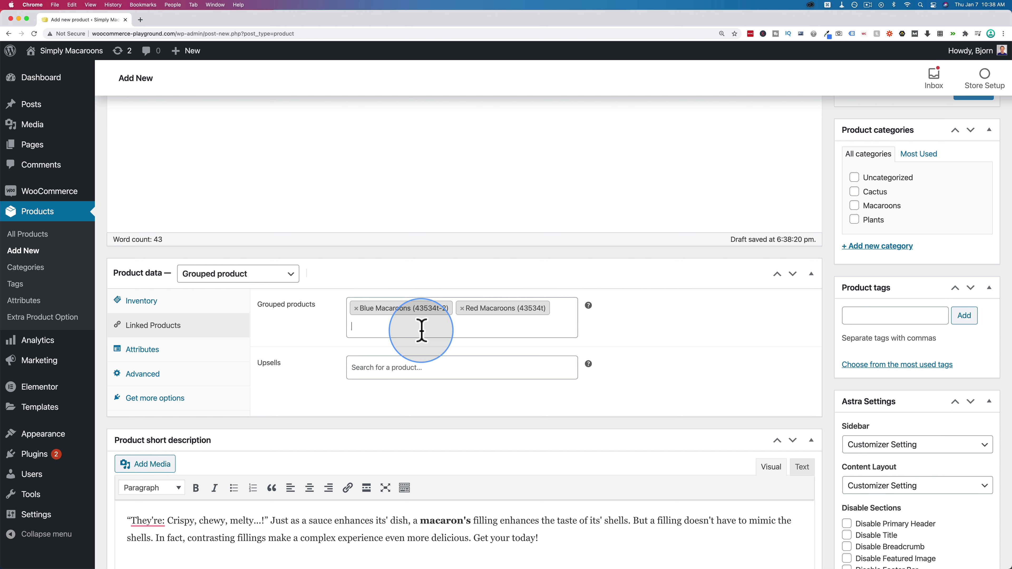
{"action": "left_click", "coordinate": [421, 330]}
{"action": "type", "text": "gree"}
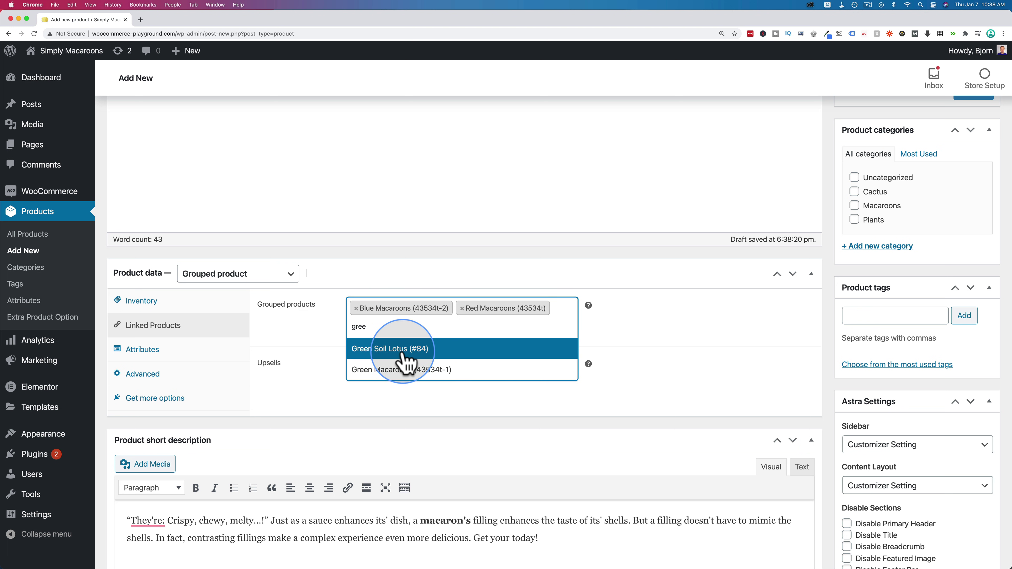
{"action": "left_click", "coordinate": [389, 373]}
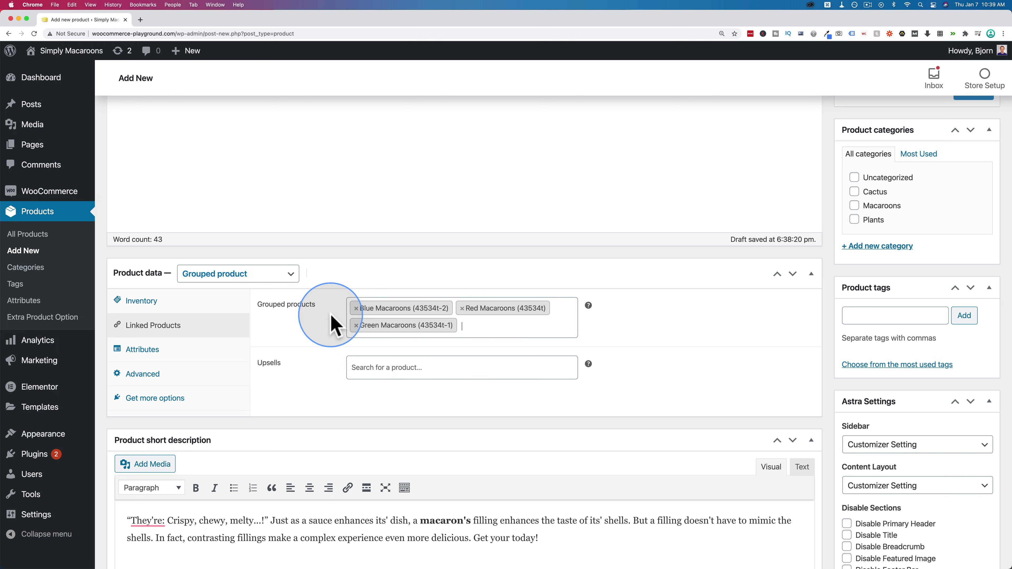
{"action": "scroll", "coordinate": [841, 421], "scroll_direction": "down", "scroll_amount": 5}
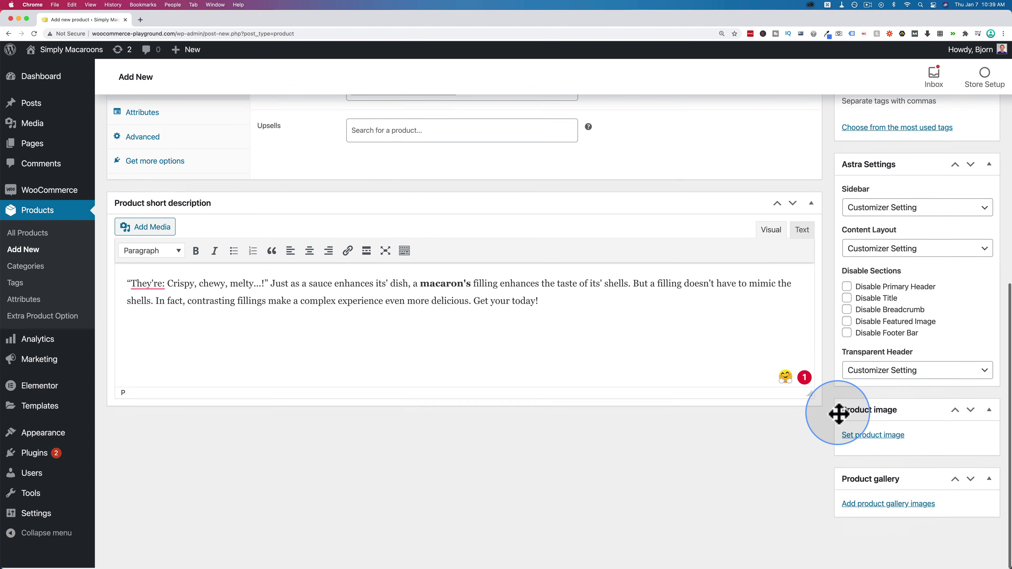
{"action": "left_click", "coordinate": [863, 441]}
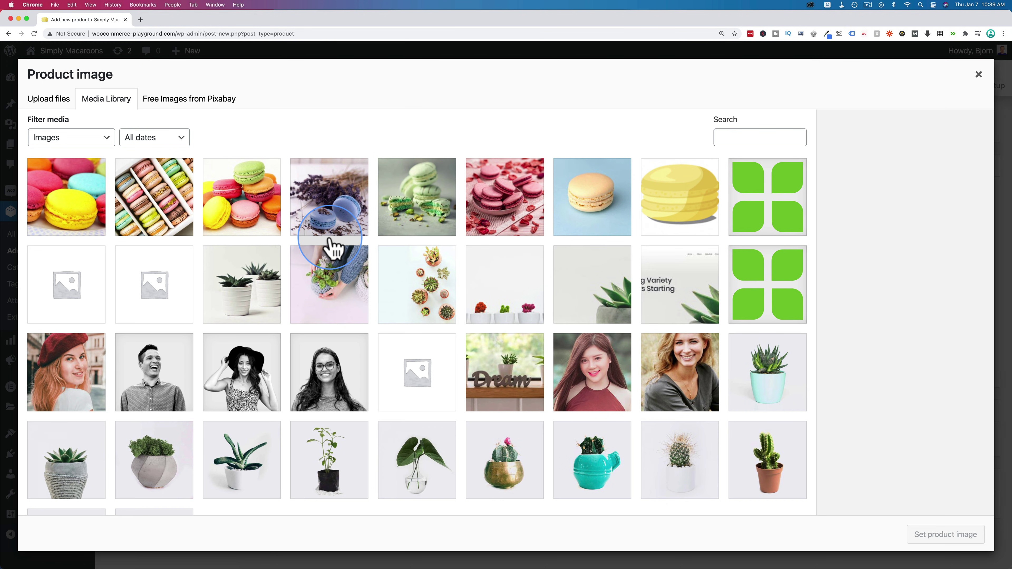
- Set the rainbow macarons box photo as the product image
{"action": "left_click", "coordinate": [171, 210]}
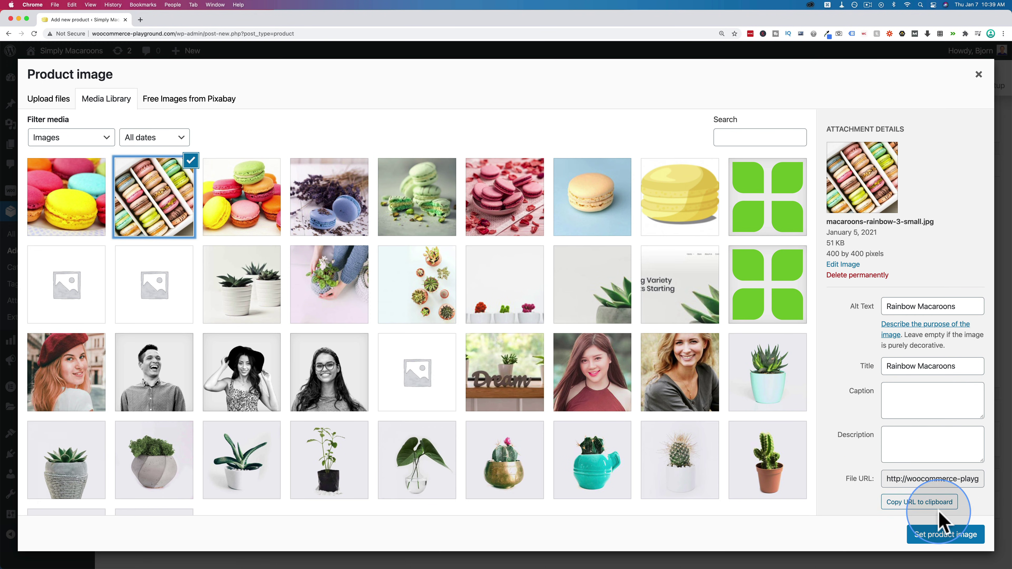
{"action": "left_click", "coordinate": [941, 535]}
{"action": "scroll", "coordinate": [904, 482], "scroll_direction": "down", "scroll_amount": 4}
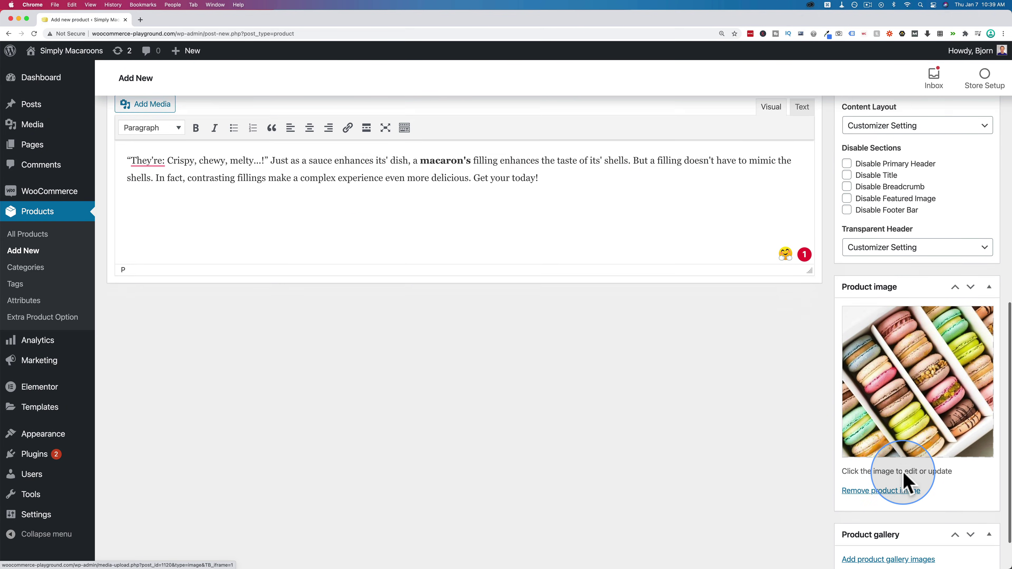
{"action": "scroll", "coordinate": [901, 482], "scroll_direction": "up", "scroll_amount": 2}
{"action": "scroll", "coordinate": [904, 480], "scroll_direction": "down", "scroll_amount": 3}
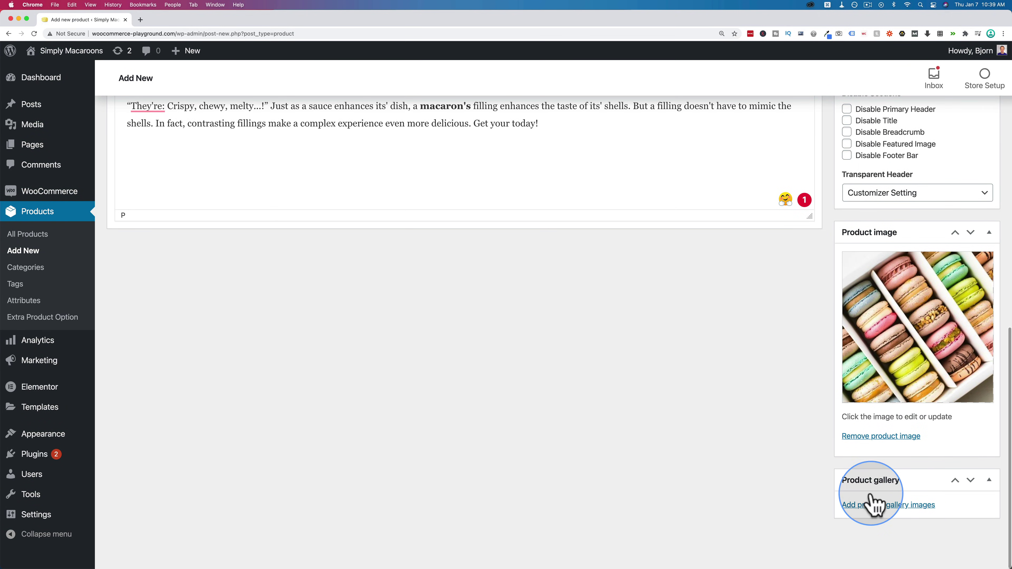
{"action": "scroll", "coordinate": [933, 335], "scroll_direction": "up", "scroll_amount": 10}
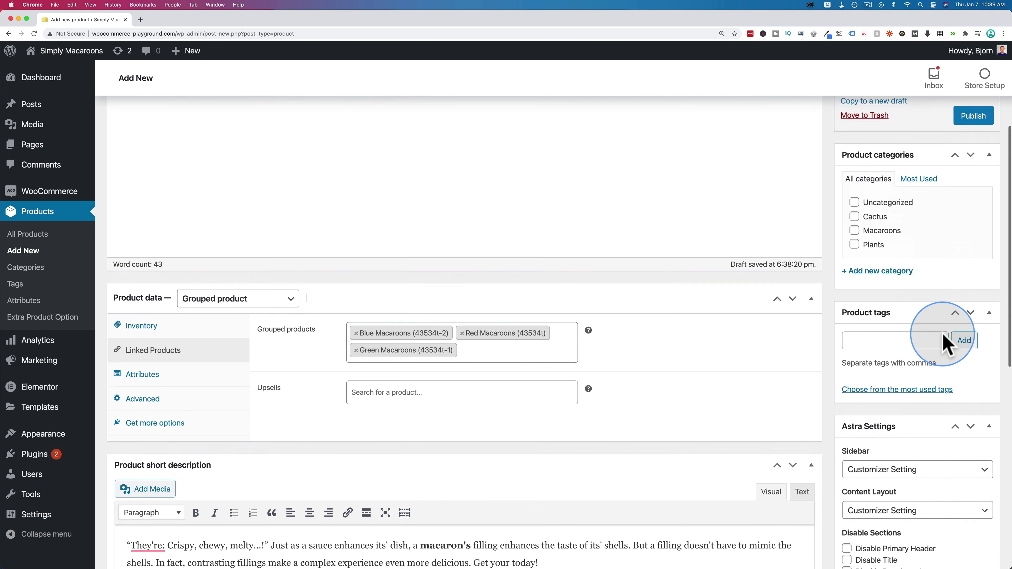
{"action": "scroll", "coordinate": [944, 339], "scroll_direction": "up", "scroll_amount": 1}
- Tick the Macaroons category and publish Macaroon Gift Set
{"action": "left_click", "coordinate": [855, 259]}
{"action": "scroll", "coordinate": [855, 263], "scroll_direction": "up", "scroll_amount": 3}
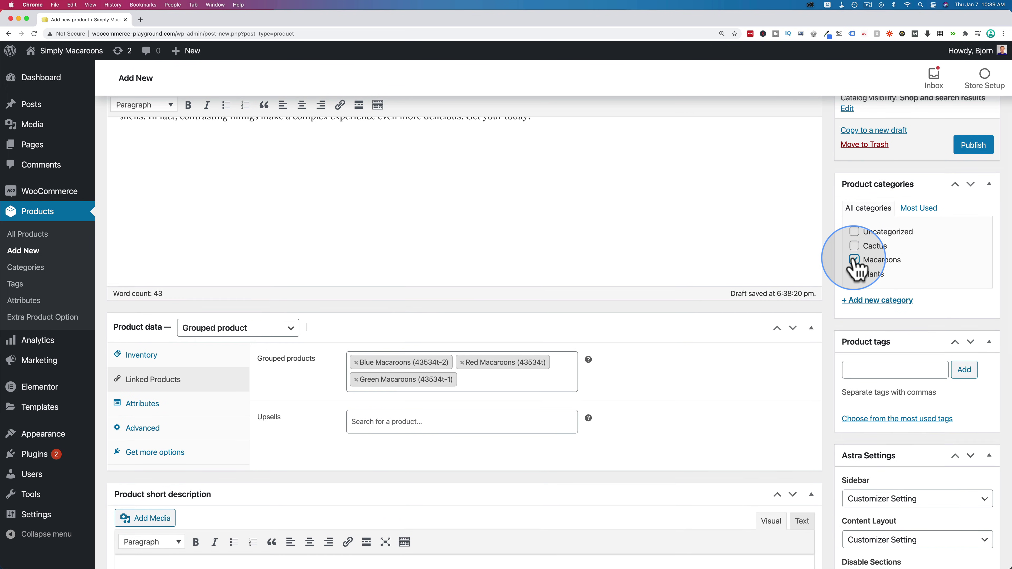
{"action": "left_click", "coordinate": [974, 260]}
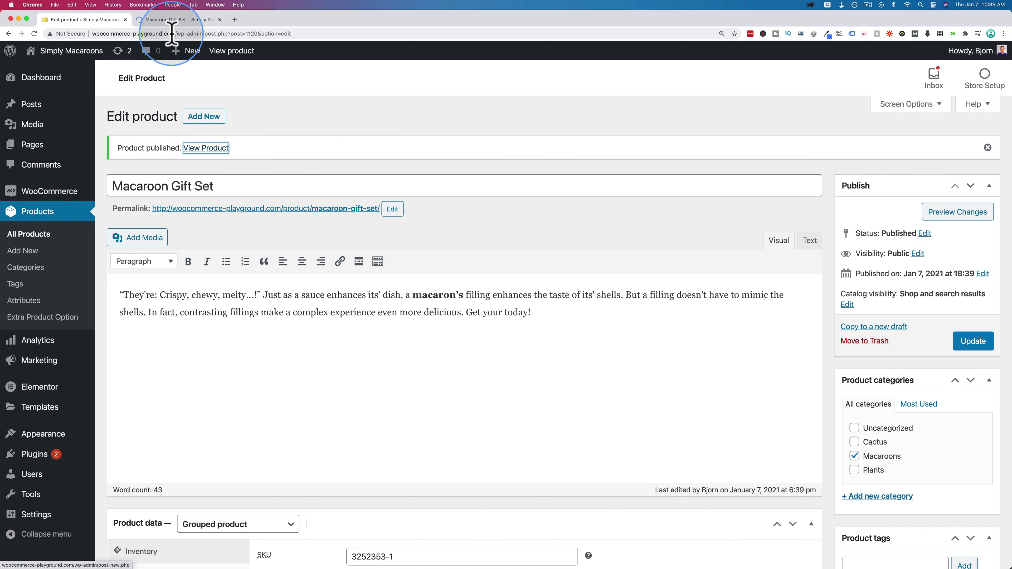
- View the Macaroon Gift Set storefront page and highlight its $5.00 price
{"action": "left_click", "coordinate": [172, 22]}
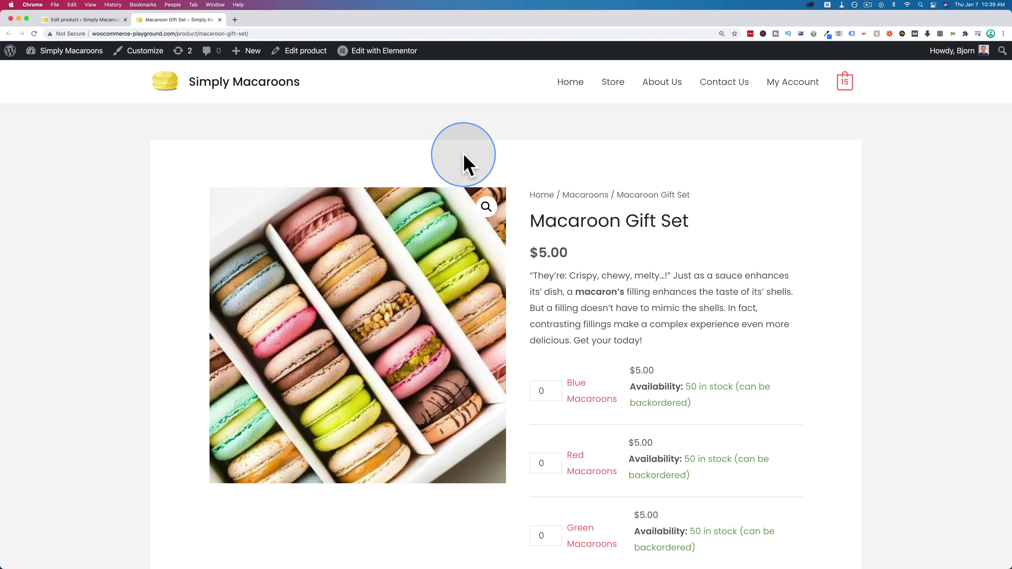
{"action": "scroll", "coordinate": [689, 191], "scroll_direction": "down", "scroll_amount": 3}
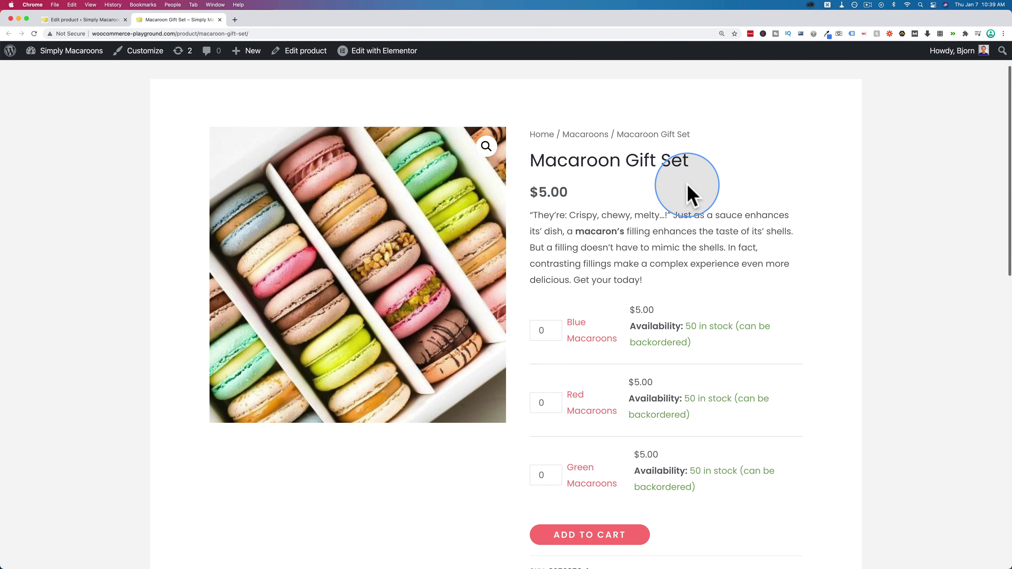
{"action": "scroll", "coordinate": [594, 120], "scroll_direction": "up", "scroll_amount": 1}
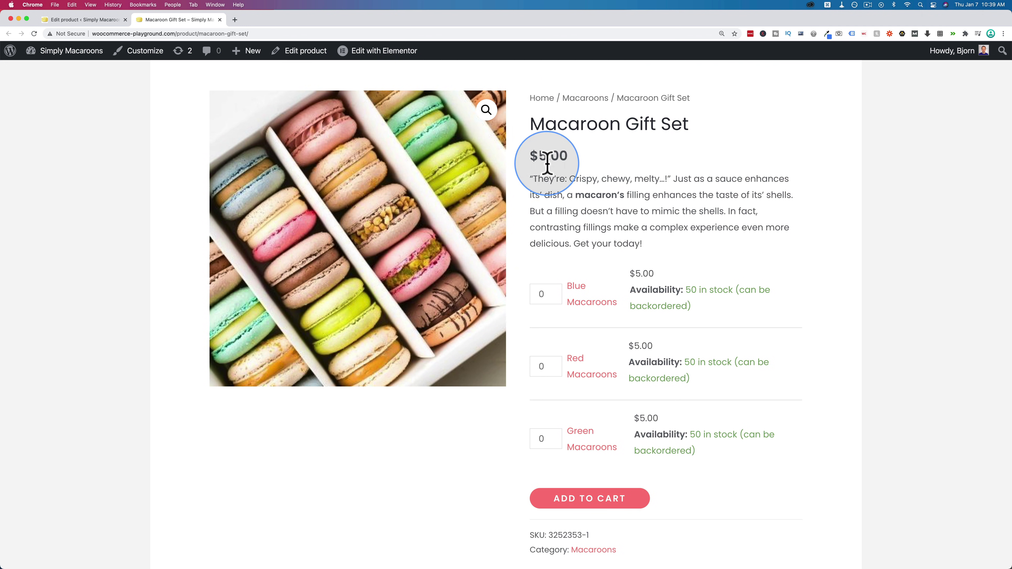
{"action": "double_click", "coordinate": [539, 155]}
{"action": "left_click_drag", "start_coordinate": [532, 156], "coordinate": [558, 174]}
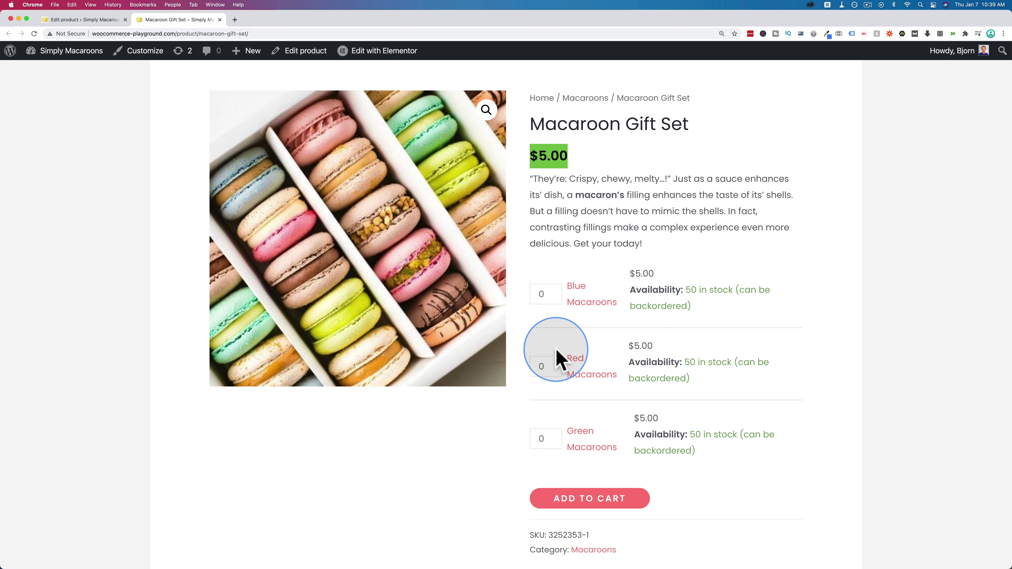
- Enter quantities of 5 Blue, 4 Red and 9 Green Macaroons and add them to the cart
{"action": "scroll", "coordinate": [708, 247], "scroll_direction": "down", "scroll_amount": 3}
{"action": "left_click_drag", "start_coordinate": [636, 235], "coordinate": [686, 244]}
{"action": "left_click", "coordinate": [552, 246]}
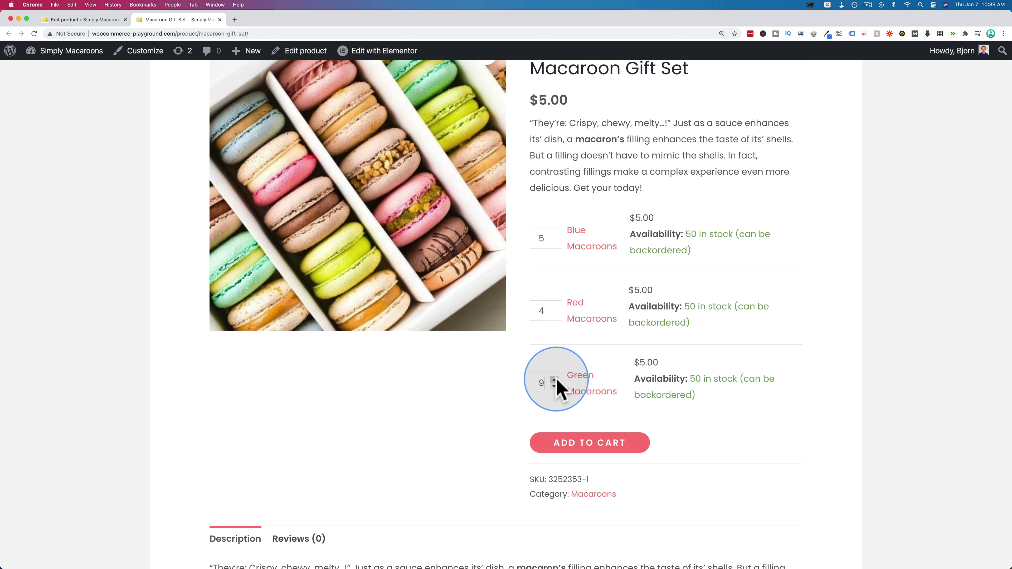
{"action": "scroll", "coordinate": [521, 411], "scroll_direction": "down", "scroll_amount": 2}
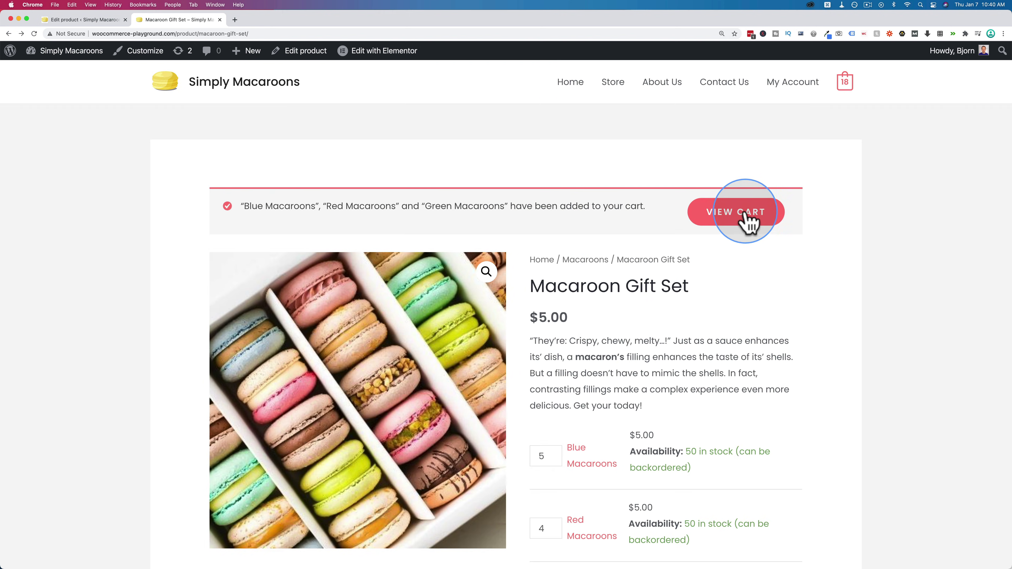
- Check the cart's three macaroon lines and $90.00 total, then go back to the Edit product tab
{"action": "left_click", "coordinate": [744, 216]}
{"action": "scroll", "coordinate": [436, 233], "scroll_direction": "down", "scroll_amount": 2}
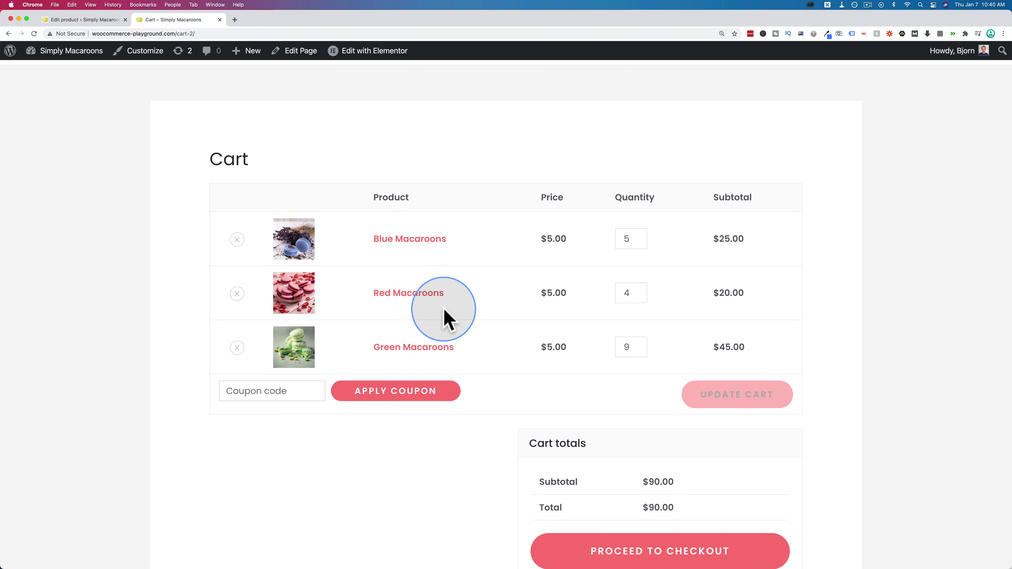
{"action": "left_click", "coordinate": [631, 347]}
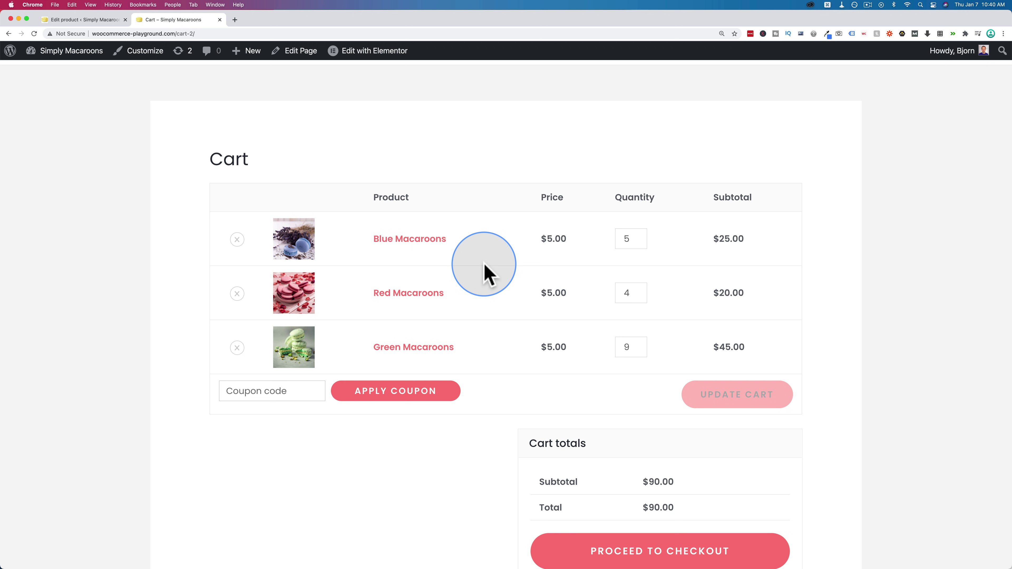
{"action": "left_click", "coordinate": [95, 20]}
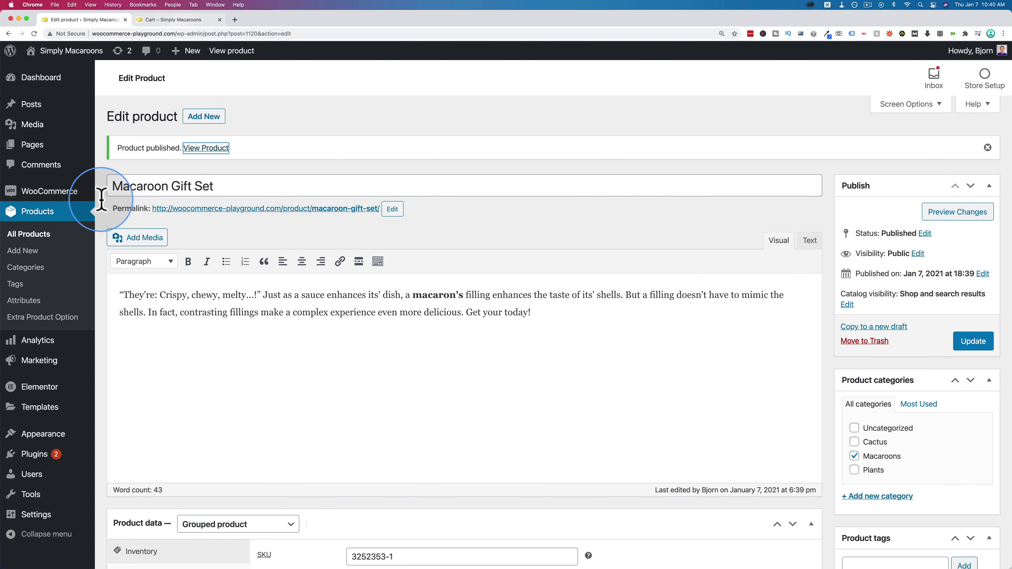
- Leave the editor for All Products and open the Red Macaroons storefront page in a new tab
{"action": "left_click", "coordinate": [38, 249]}
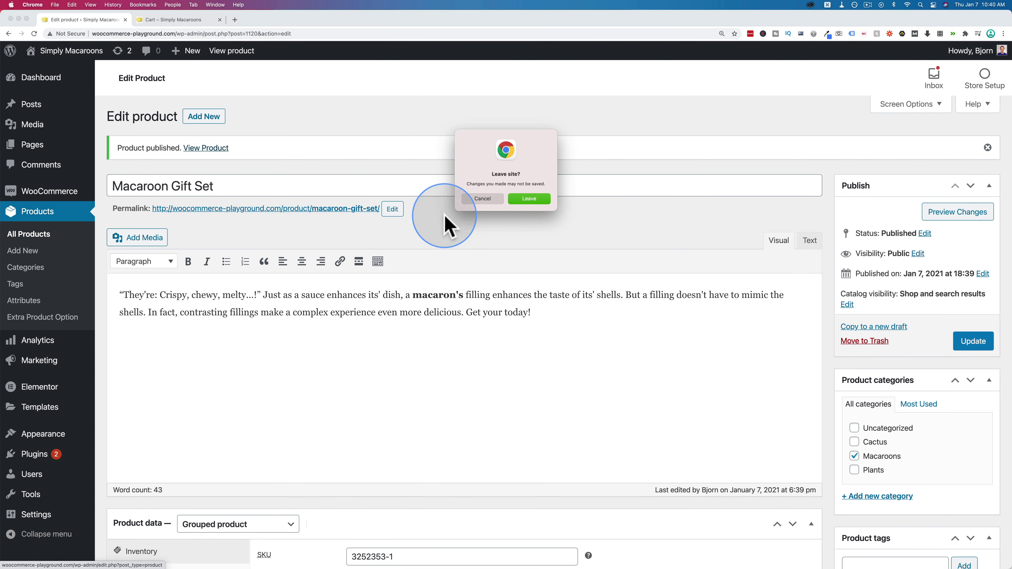
{"action": "left_click", "coordinate": [530, 197]}
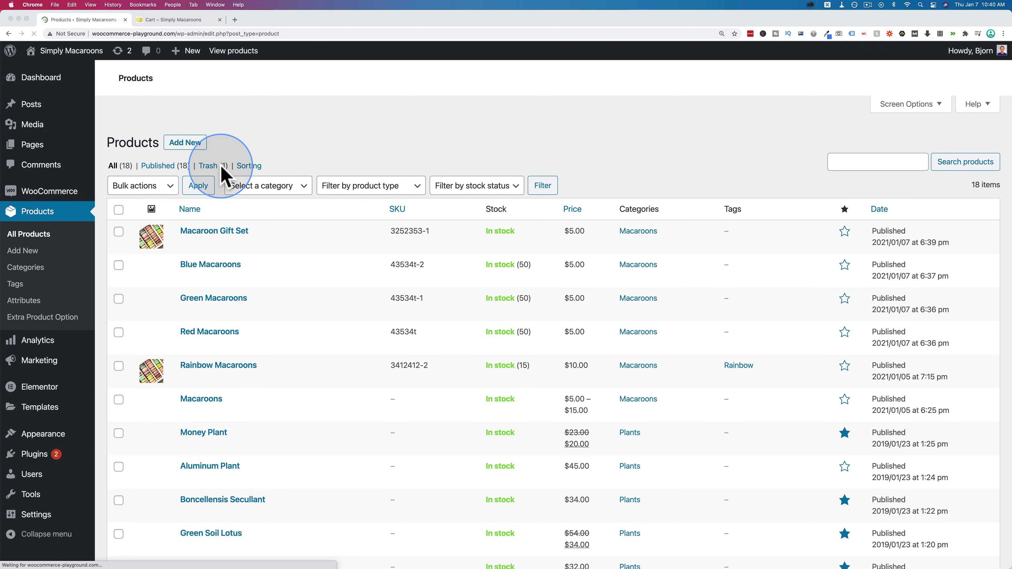
{"action": "scroll", "coordinate": [235, 235], "scroll_direction": "down", "scroll_amount": 2}
{"action": "left_click", "coordinate": [177, 267]}
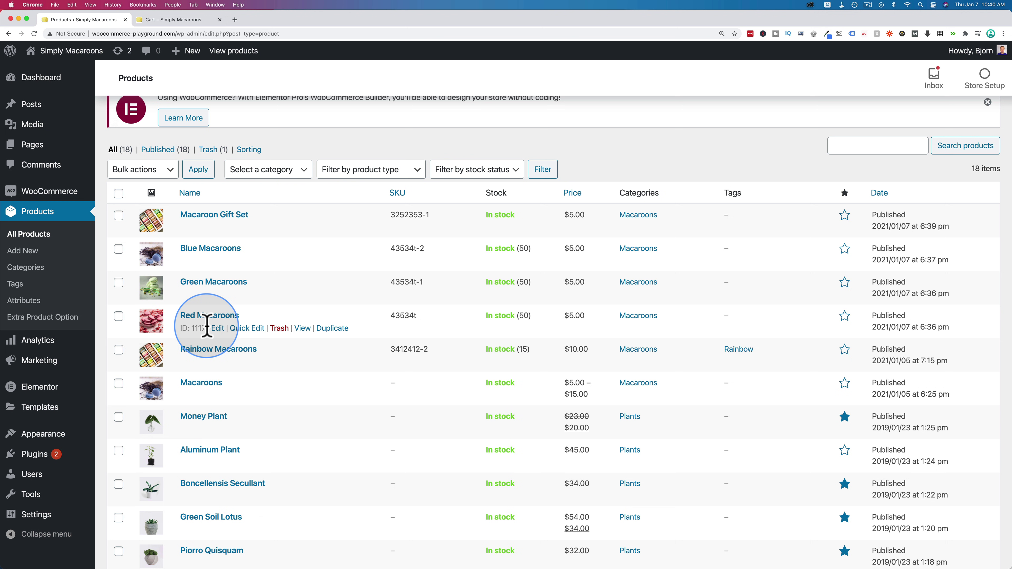
{"action": "left_click", "coordinate": [302, 329], "text": "super"}
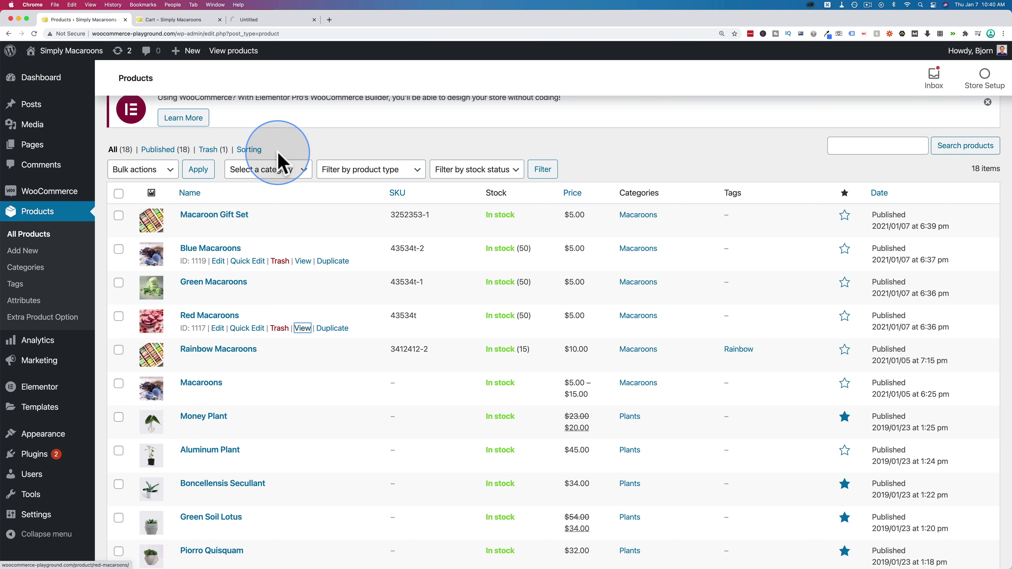
{"action": "left_click", "coordinate": [268, 20]}
{"action": "scroll", "coordinate": [571, 210], "scroll_direction": "down", "scroll_amount": 3}
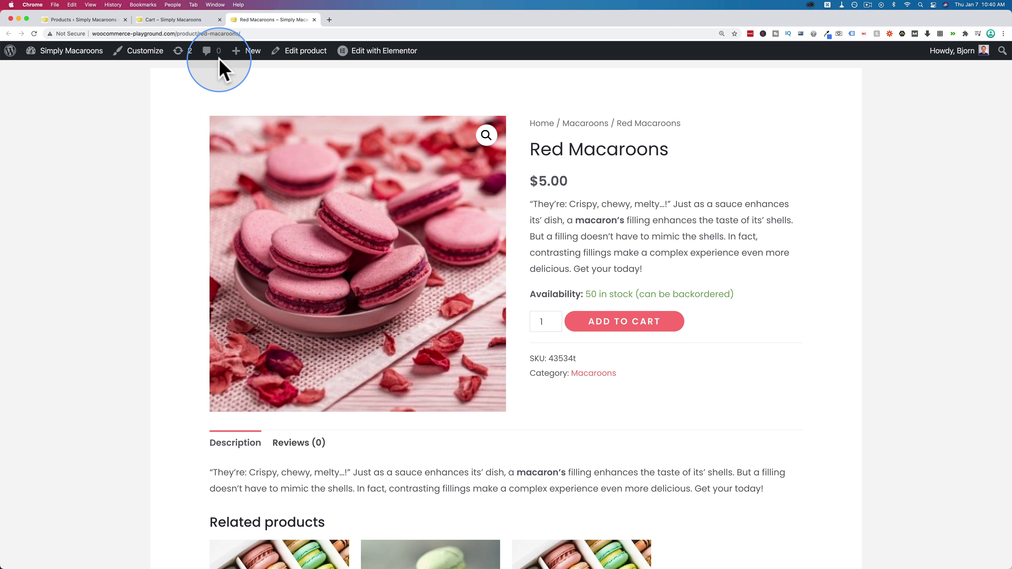
- Return to the Macaroon Gift Set page and change the Red Macaroons quantity to 0
{"action": "left_click", "coordinate": [167, 22]}
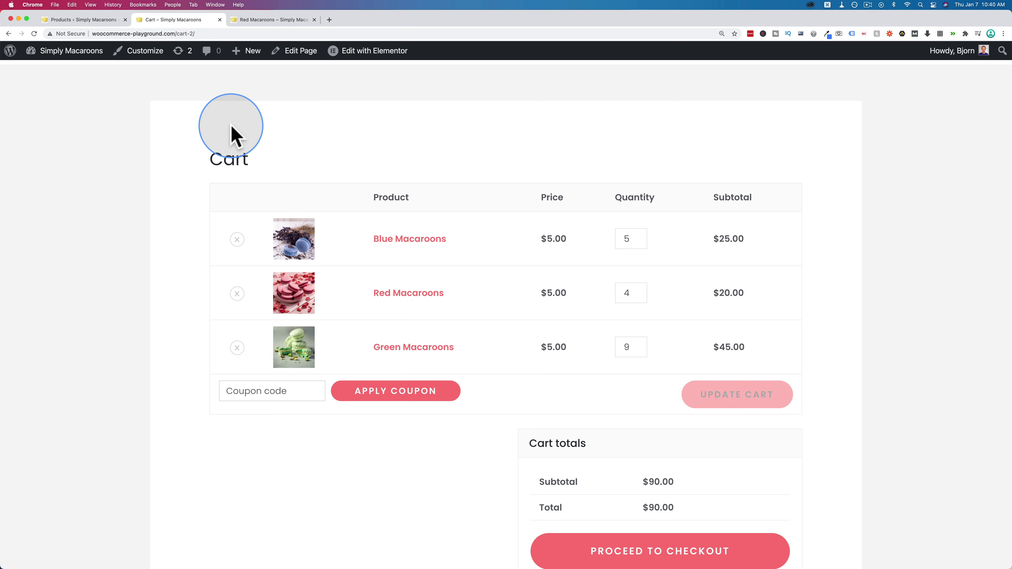
{"action": "scroll", "coordinate": [233, 133], "scroll_direction": "left", "scroll_amount": 5}
{"action": "scroll", "coordinate": [598, 281], "scroll_direction": "down", "scroll_amount": 5}
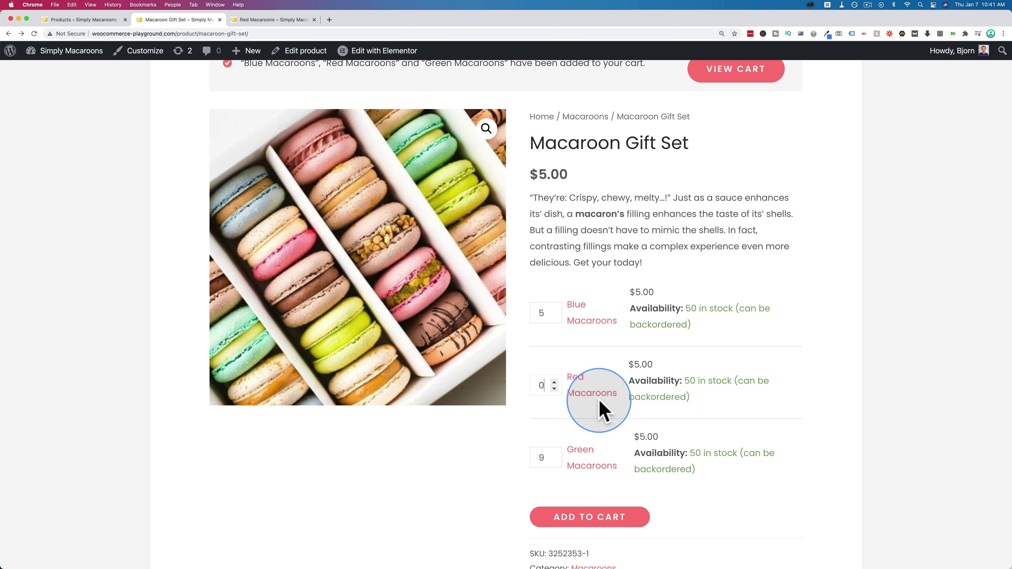
- Follow the Macaroons breadcrumb to the six-product category and open Rainbow Macaroons
{"action": "scroll", "coordinate": [601, 413], "scroll_direction": "up", "scroll_amount": 3}
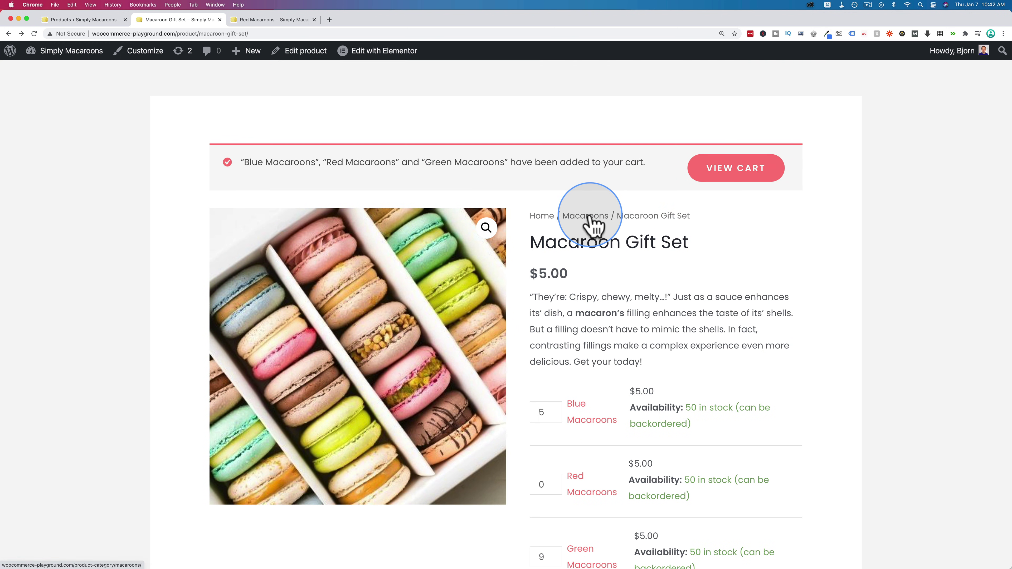
{"action": "scroll", "coordinate": [597, 240], "scroll_direction": "down", "scroll_amount": 3}
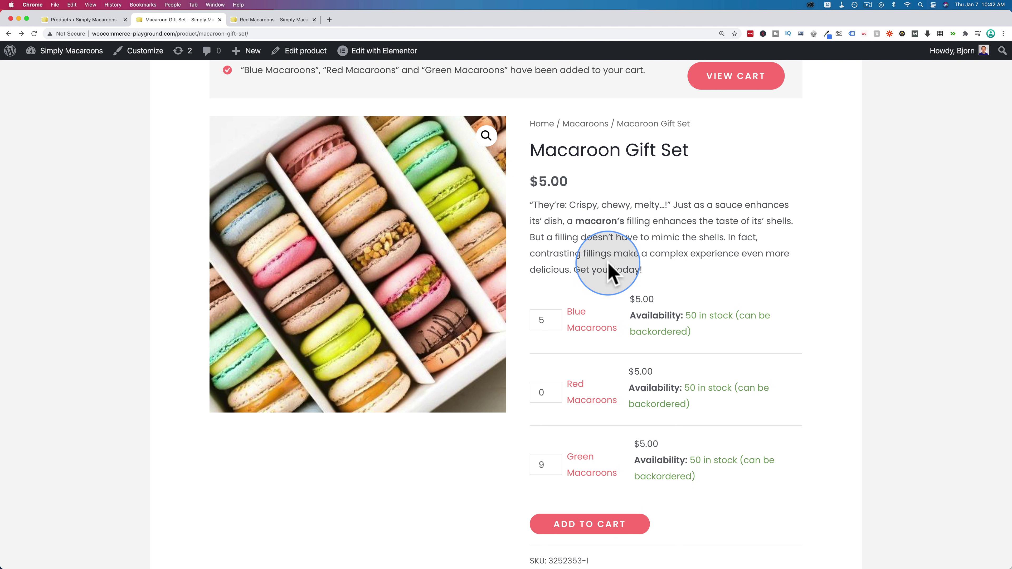
{"action": "left_click", "coordinate": [588, 125]}
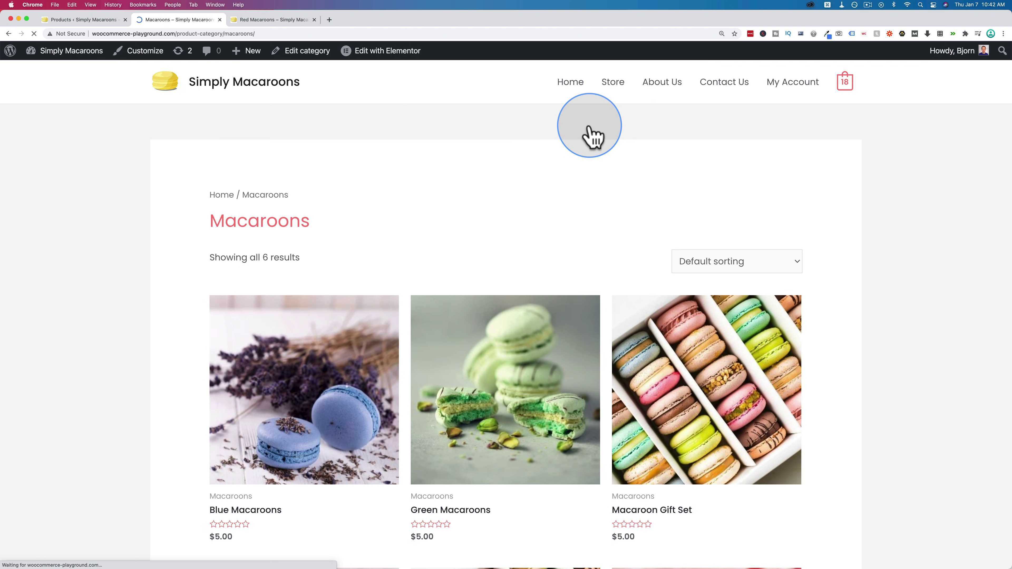
{"action": "scroll", "coordinate": [544, 246], "scroll_direction": "down", "scroll_amount": 5}
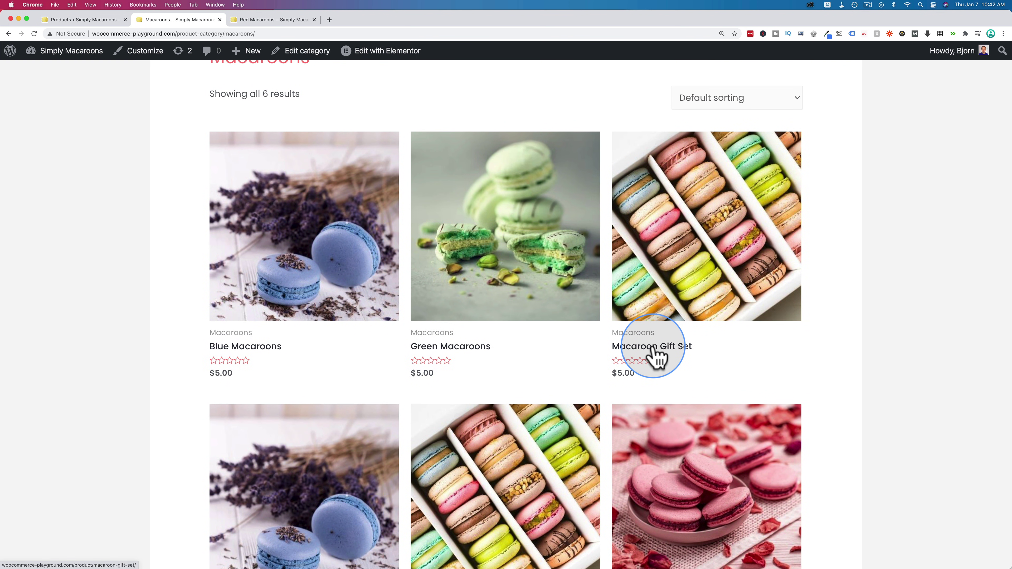
{"action": "scroll", "coordinate": [656, 357], "scroll_direction": "down", "scroll_amount": 5}
{"action": "left_click", "coordinate": [536, 380]}
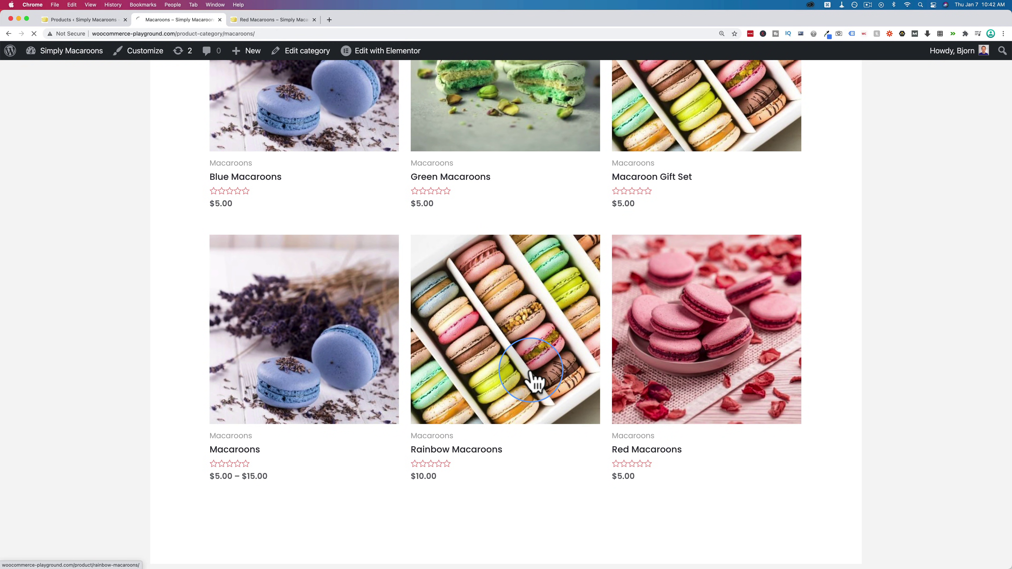
{"action": "scroll", "coordinate": [642, 324], "scroll_direction": "down", "scroll_amount": 5}
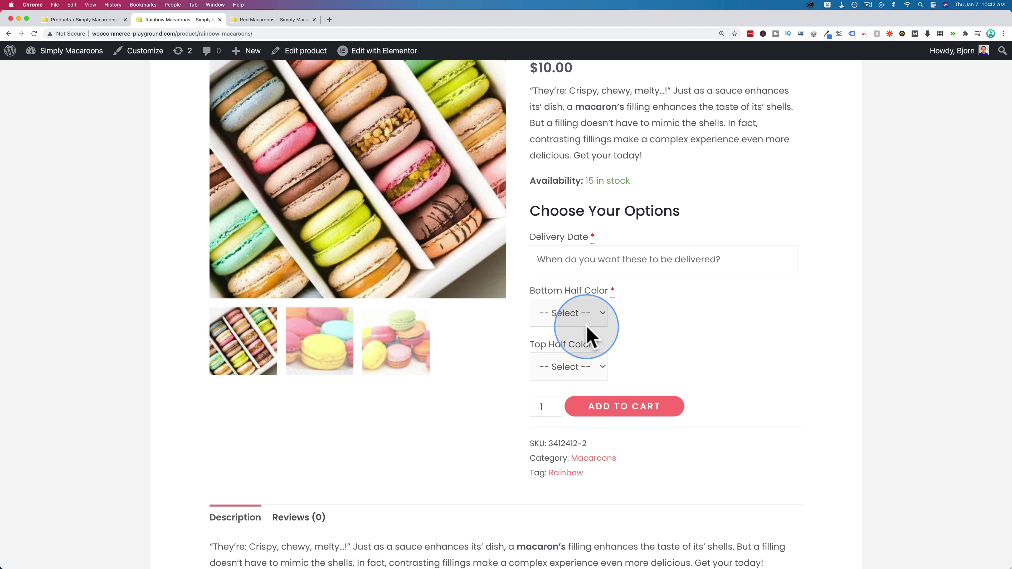
{"action": "left_click", "coordinate": [586, 263]}
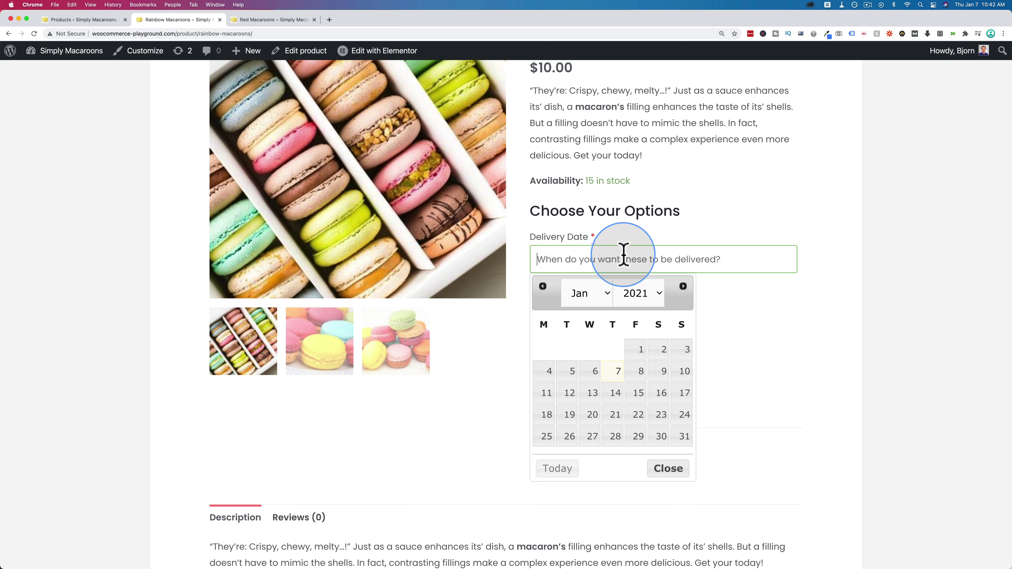
{"action": "left_click", "coordinate": [737, 291]}
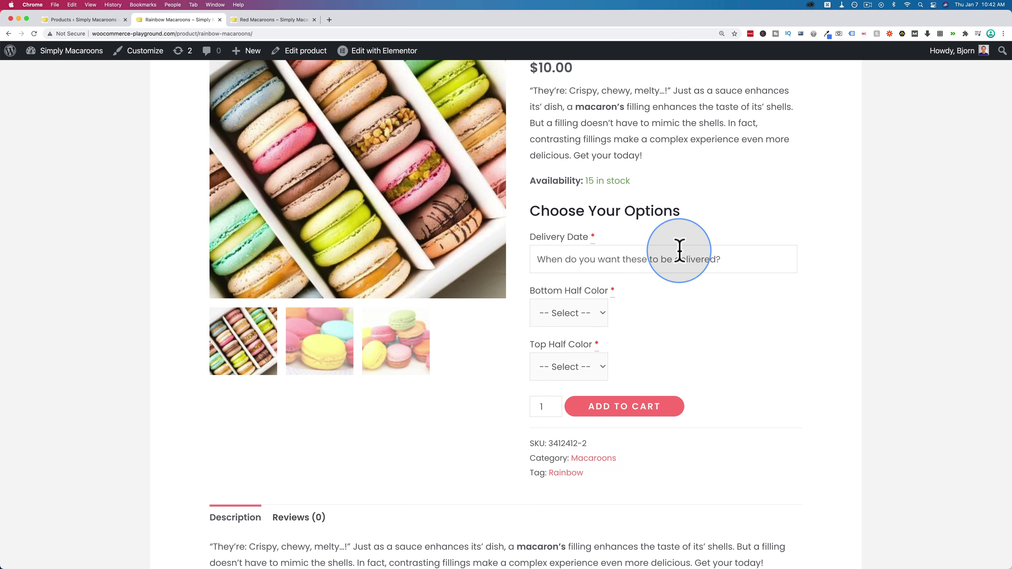